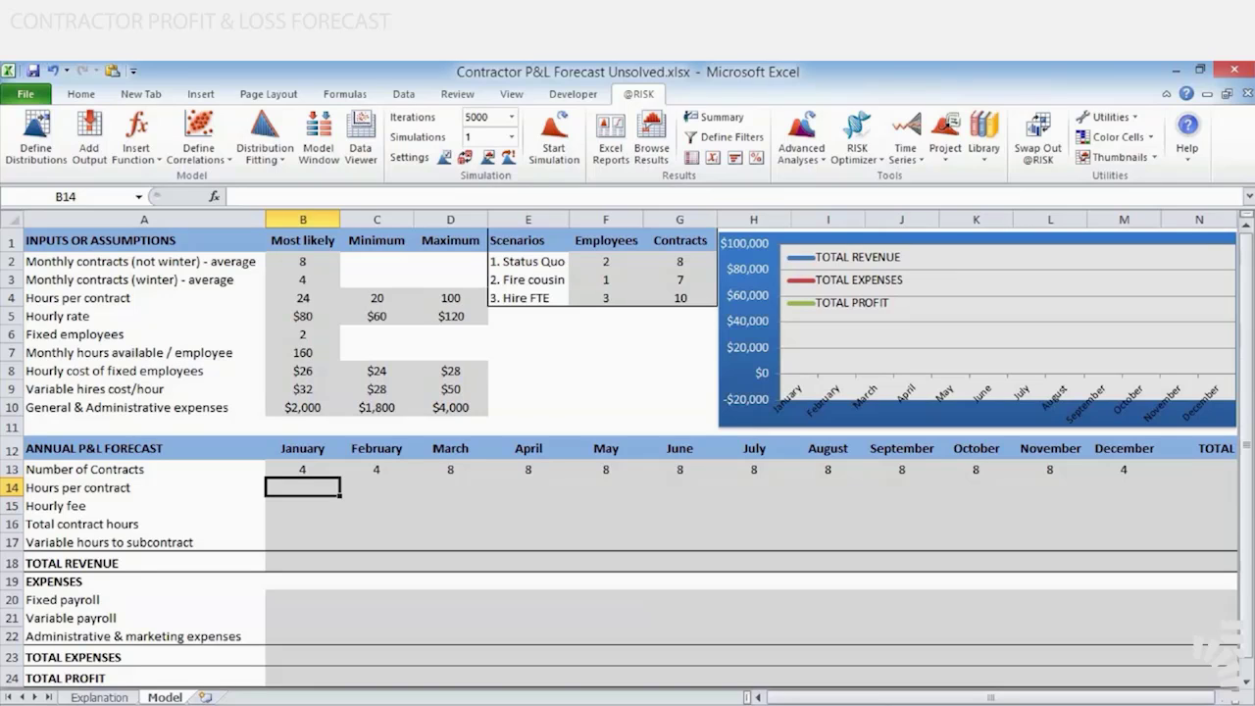
Define a Pert distribution for January's hours per contract in cell B14 and maximize its definition window
left_click(21, 148)
left_click(21, 147)
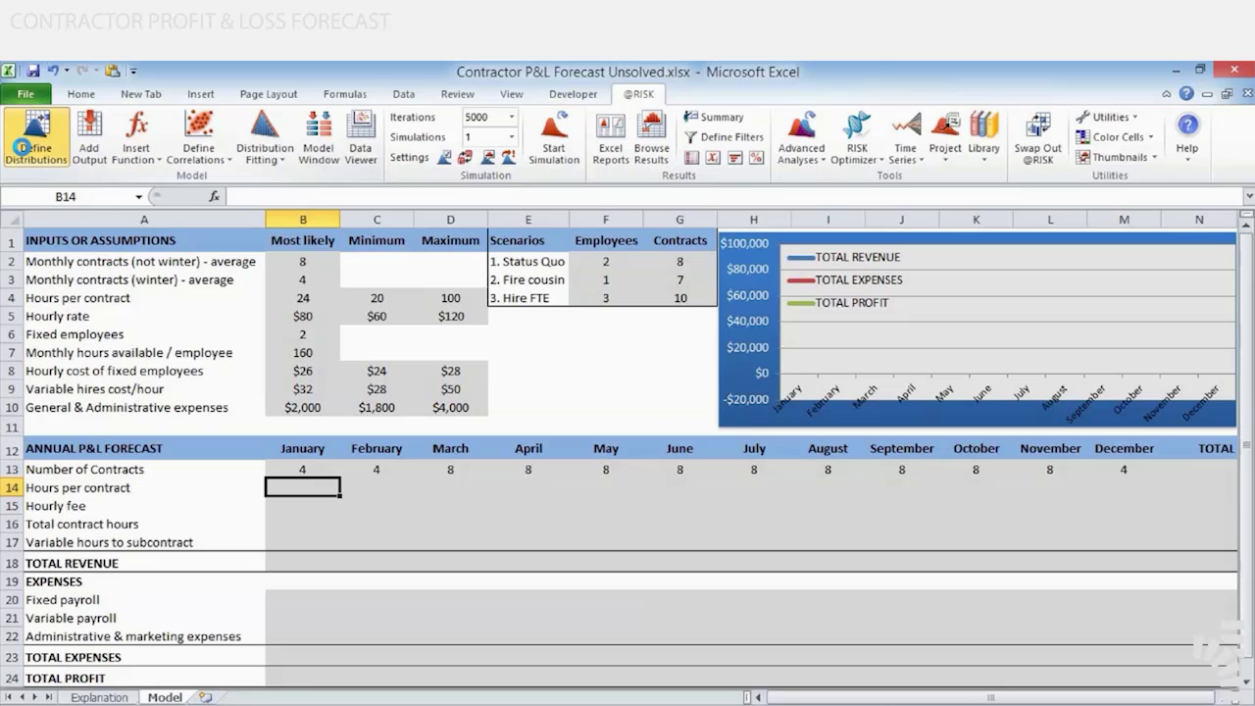
left_click(21, 150)
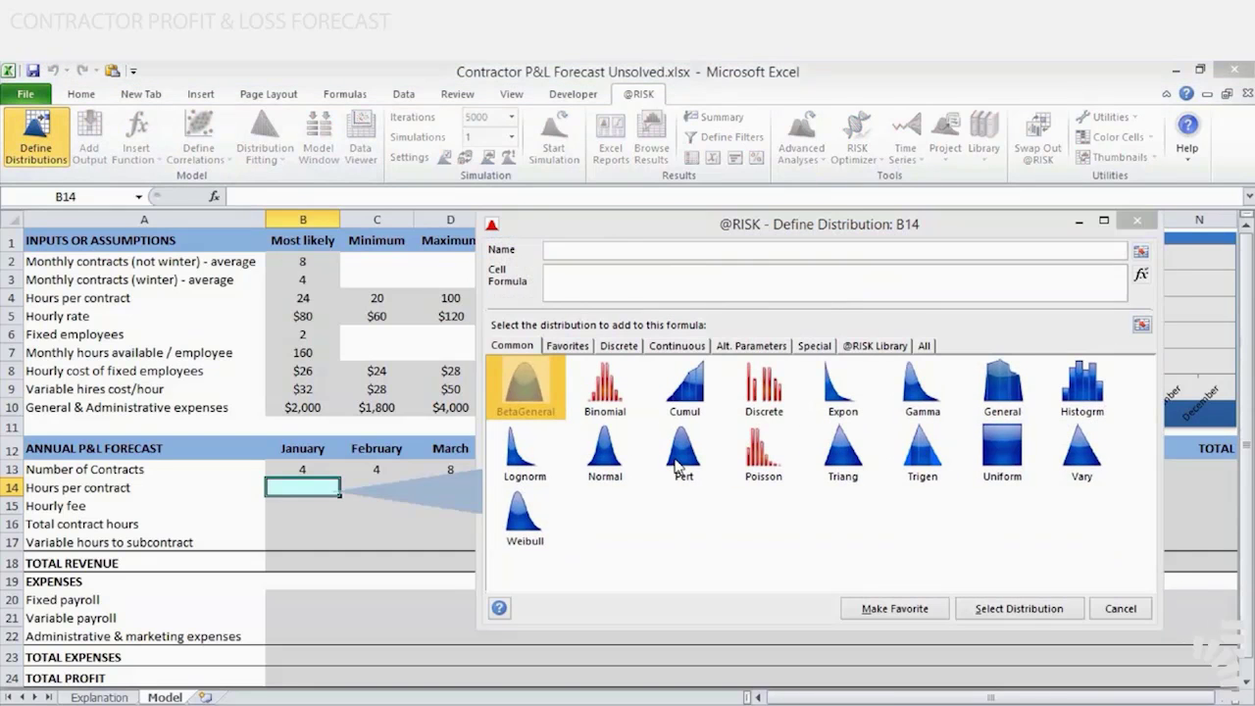
left_click(675, 458)
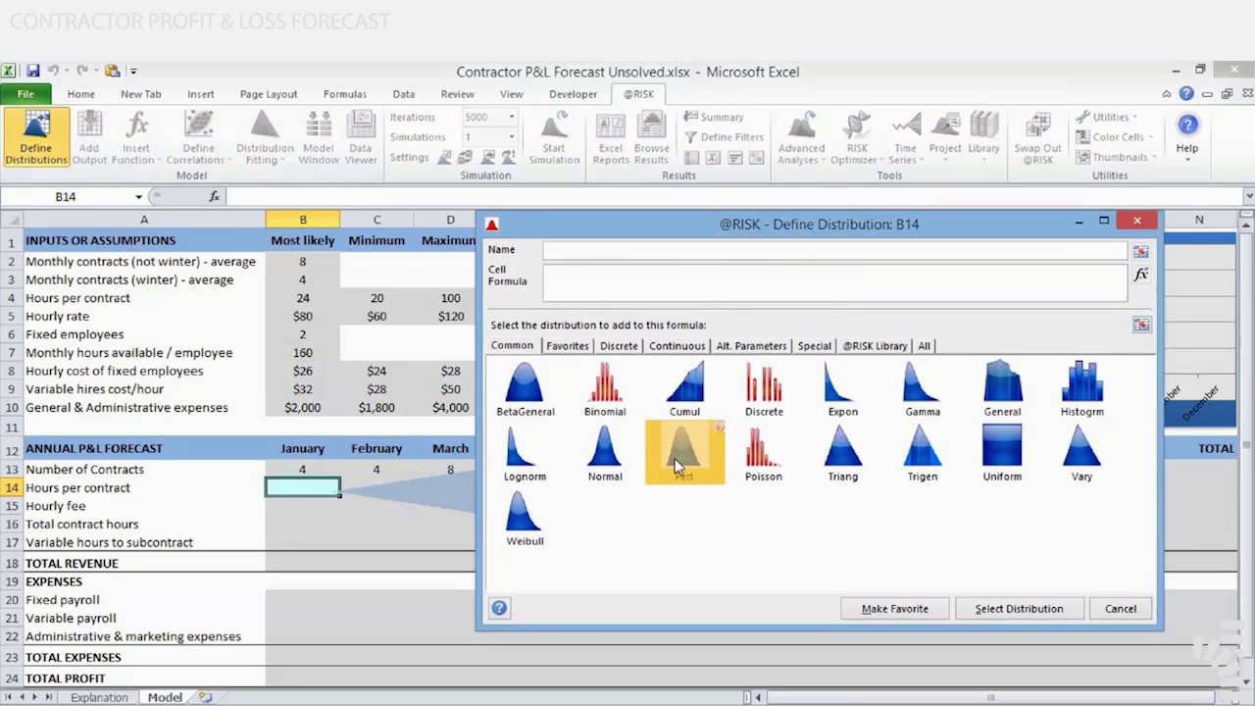
double_click(675, 458)
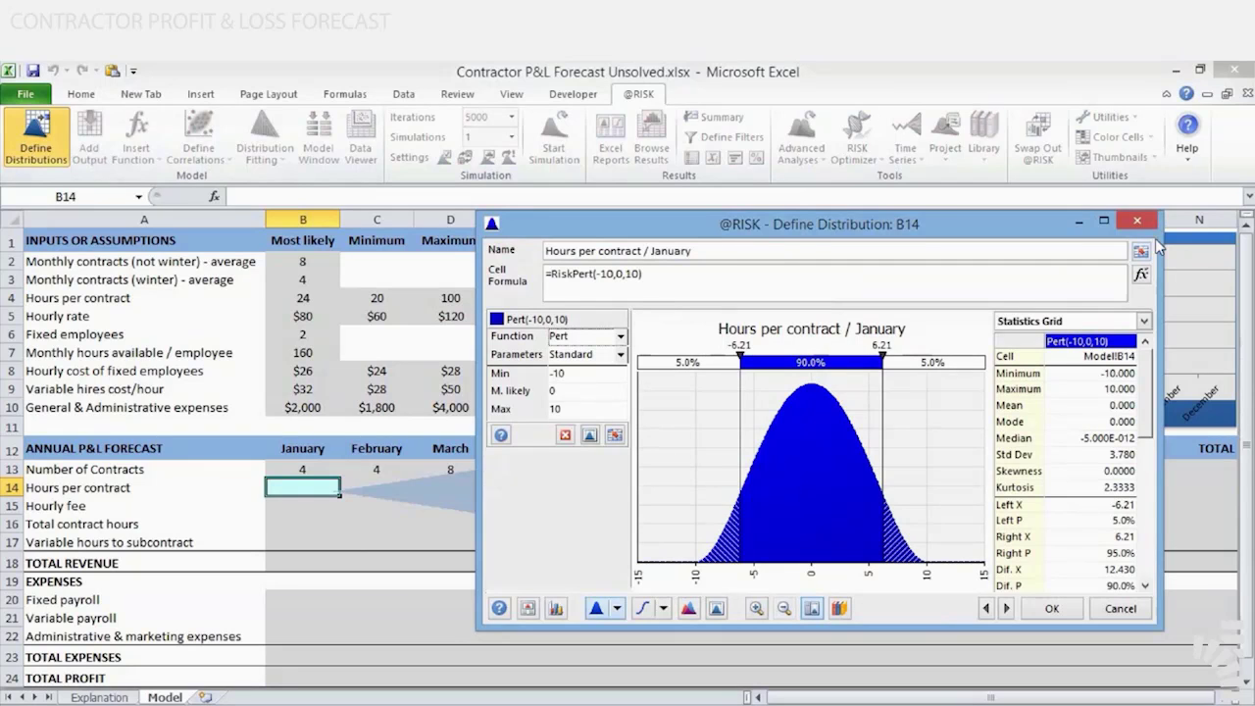
left_click(1103, 221)
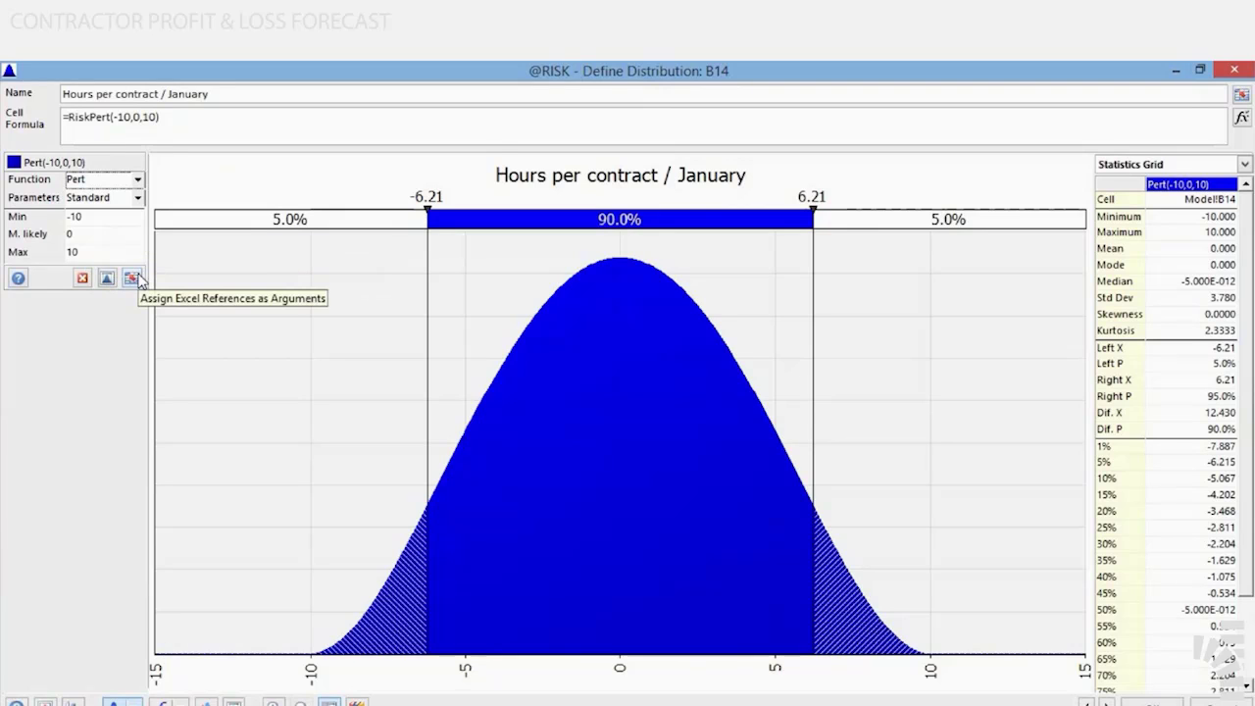
Assign C4 as minimum, B4 as most likely and D4 as maximum of B14's Pert distribution and accept it
left_click(134, 278)
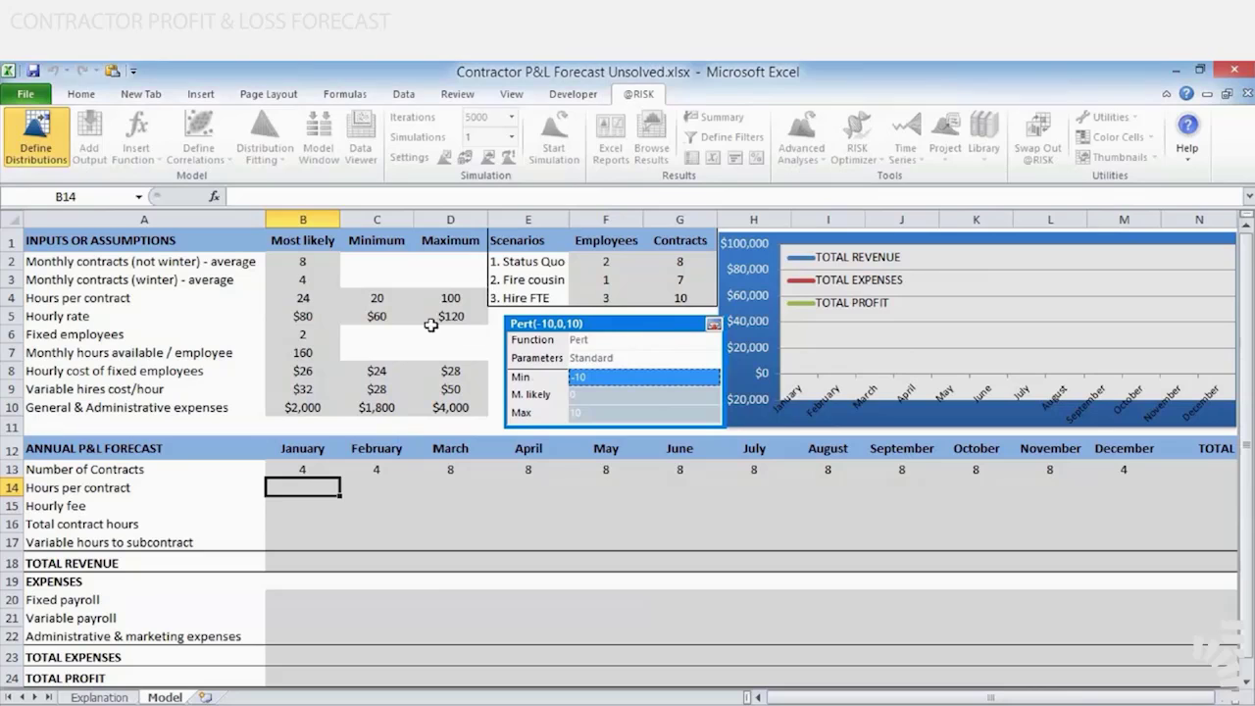
left_click(366, 297)
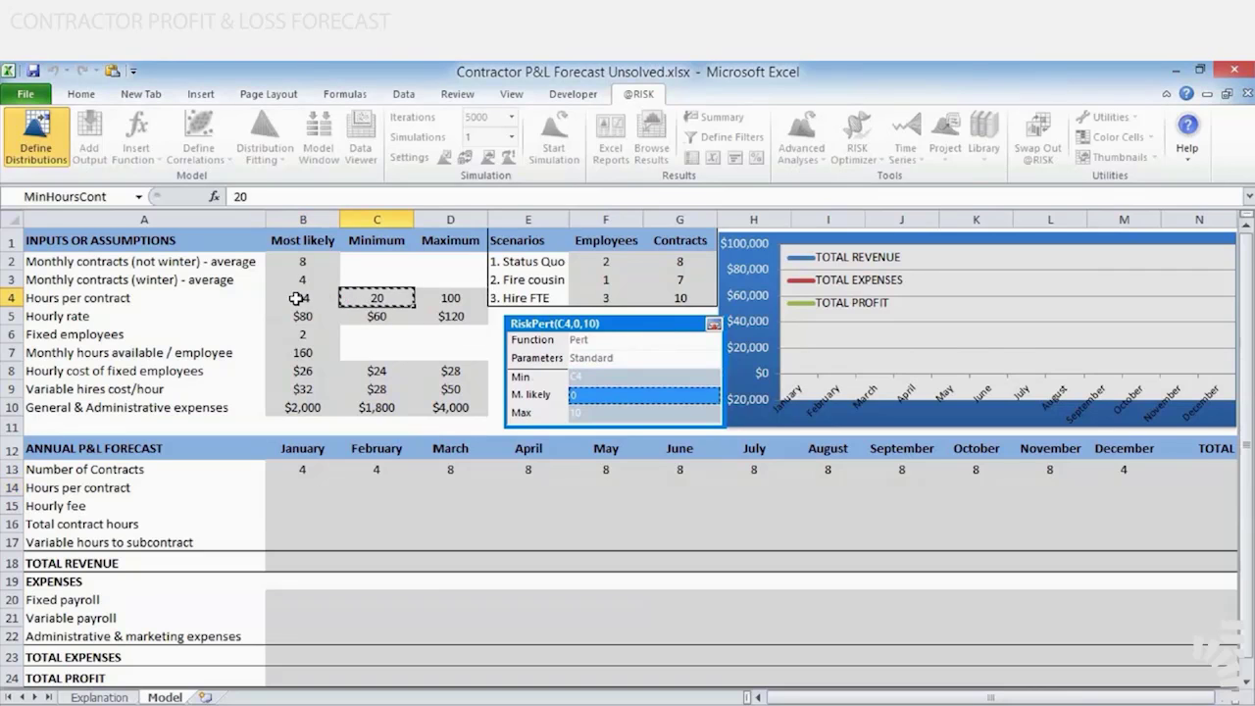
left_click(296, 298)
left_click(455, 299)
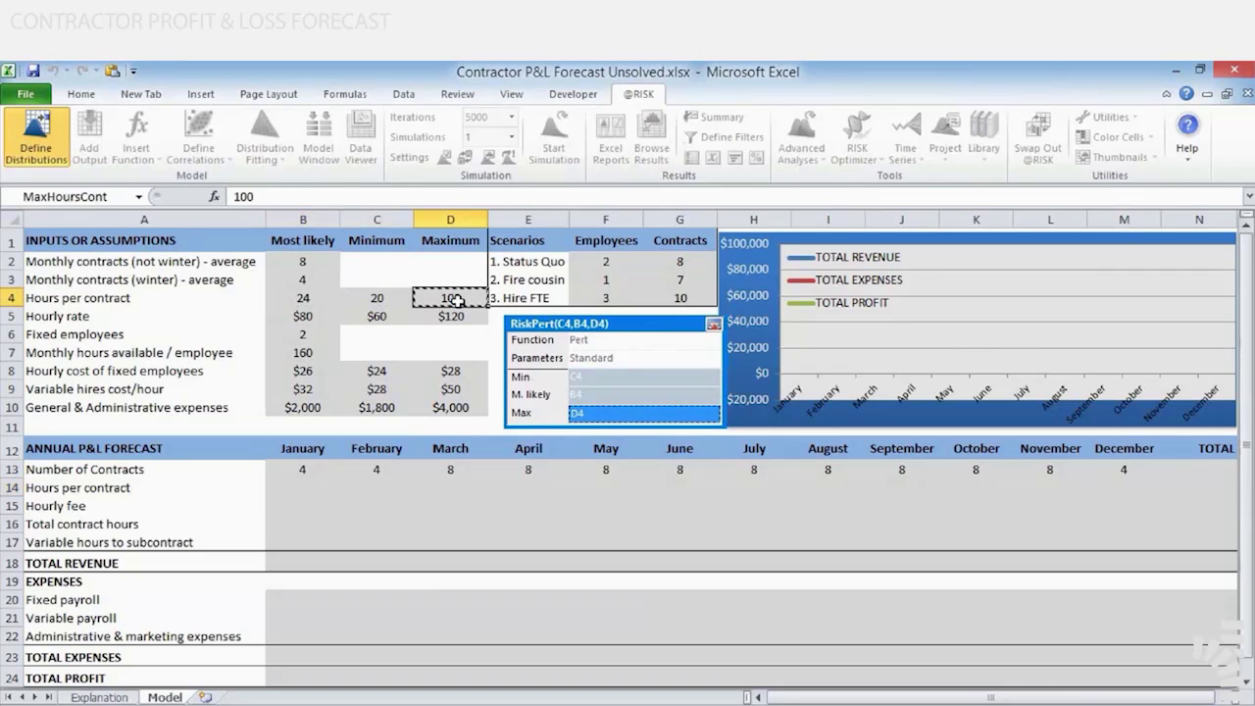
left_click(715, 325)
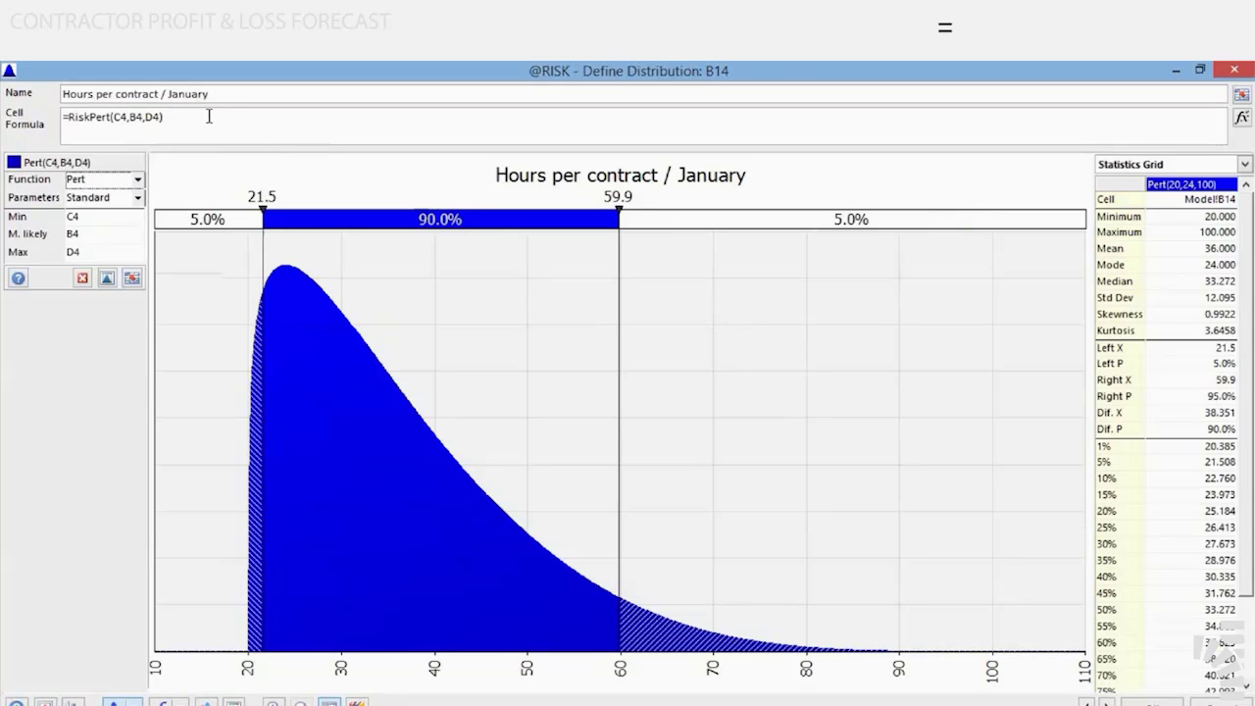
left_click_drag(209, 115, 11, 95)
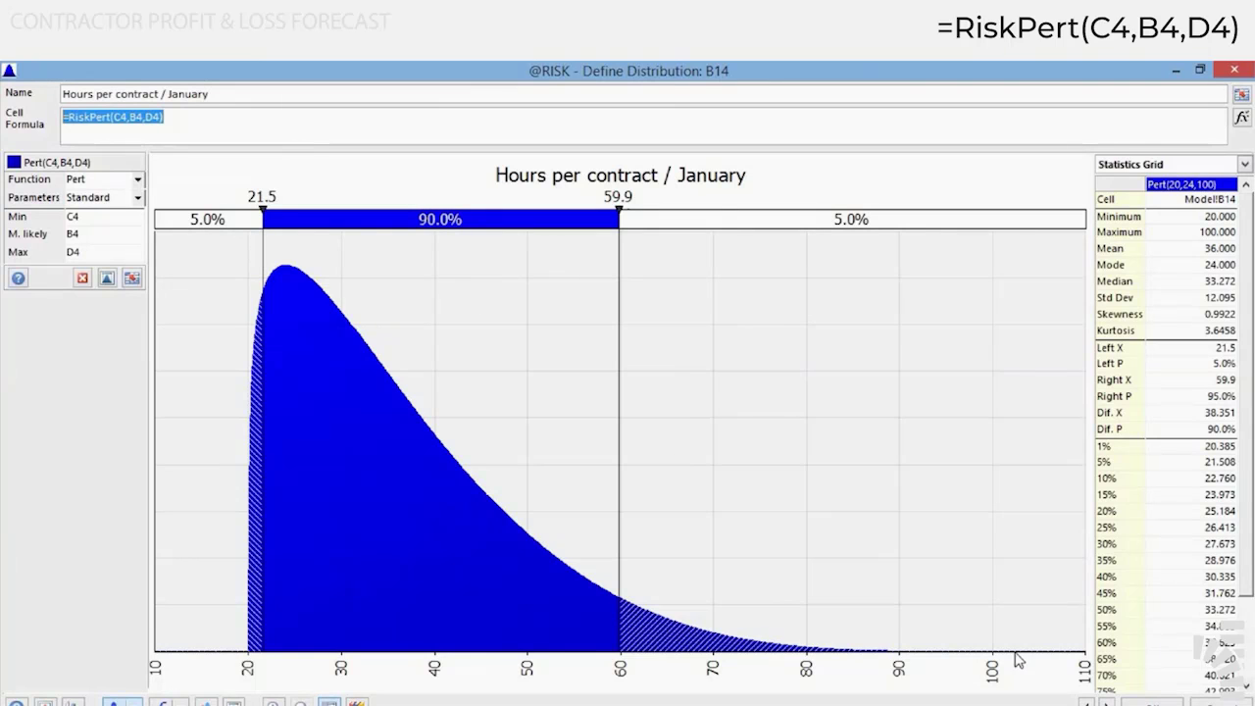
left_click(1133, 702)
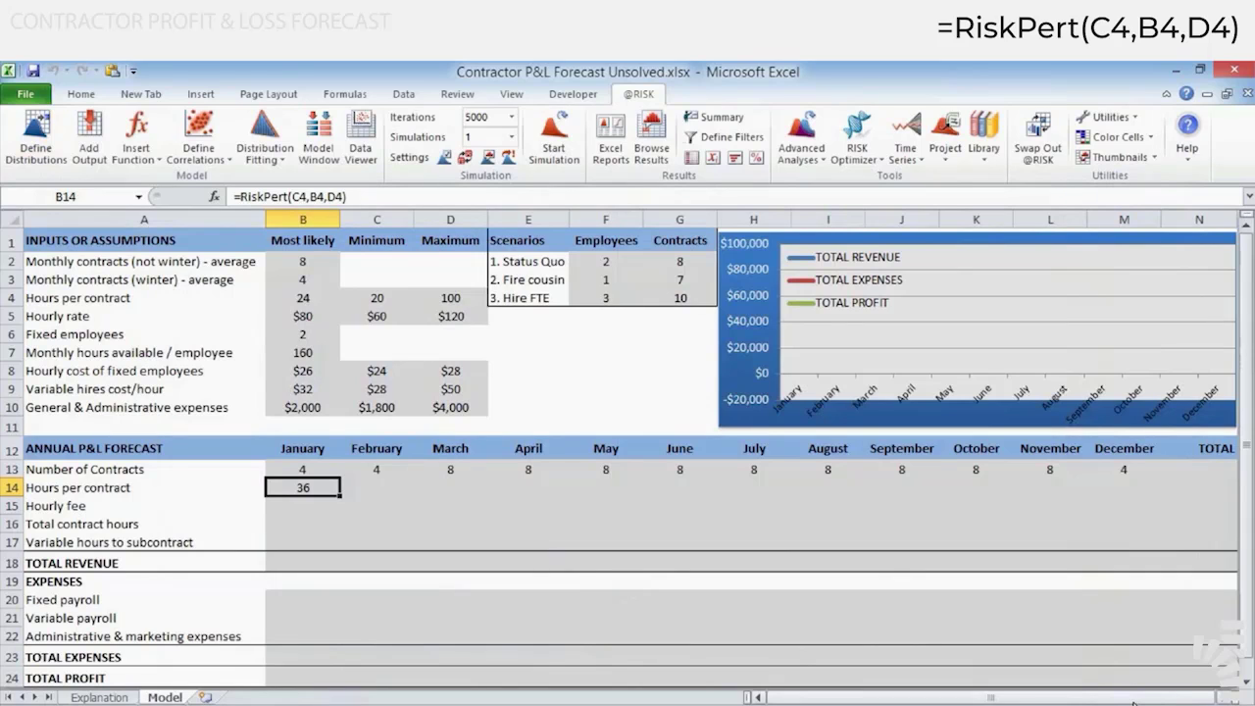
Make the C4, B4 and D4 references in B14's RiskPert formula absolute
key("F2")
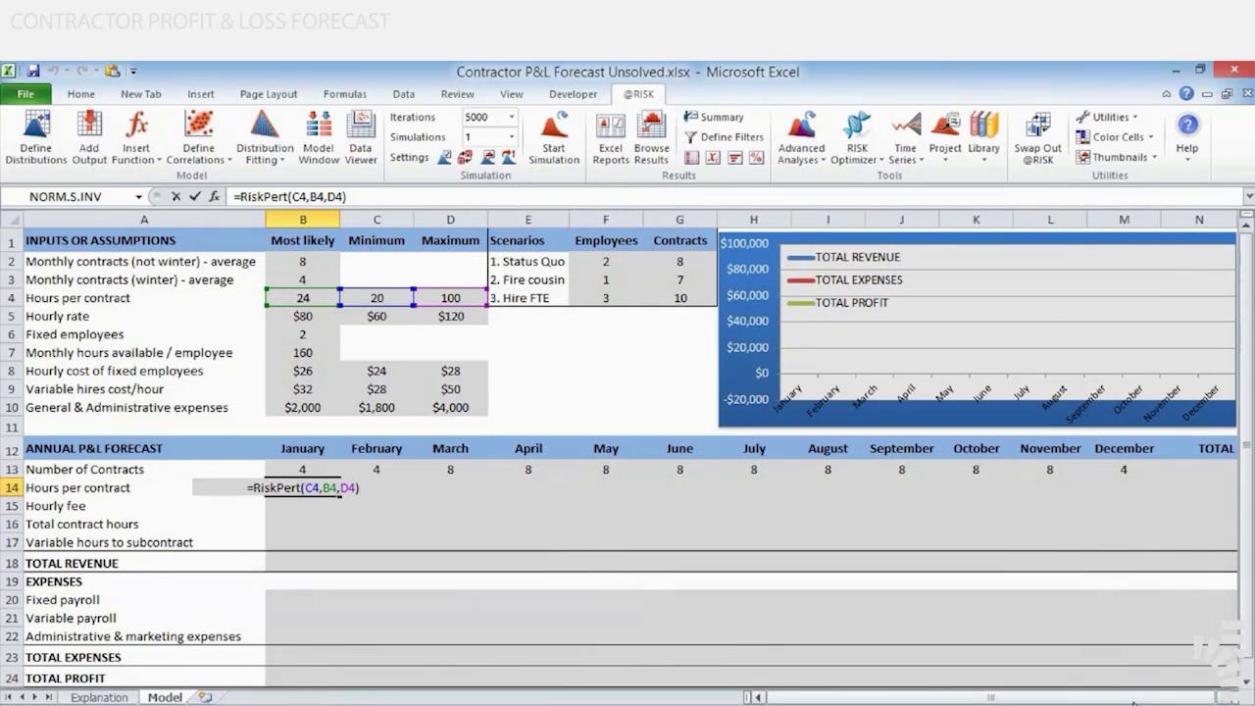
key("ctrl+Return")
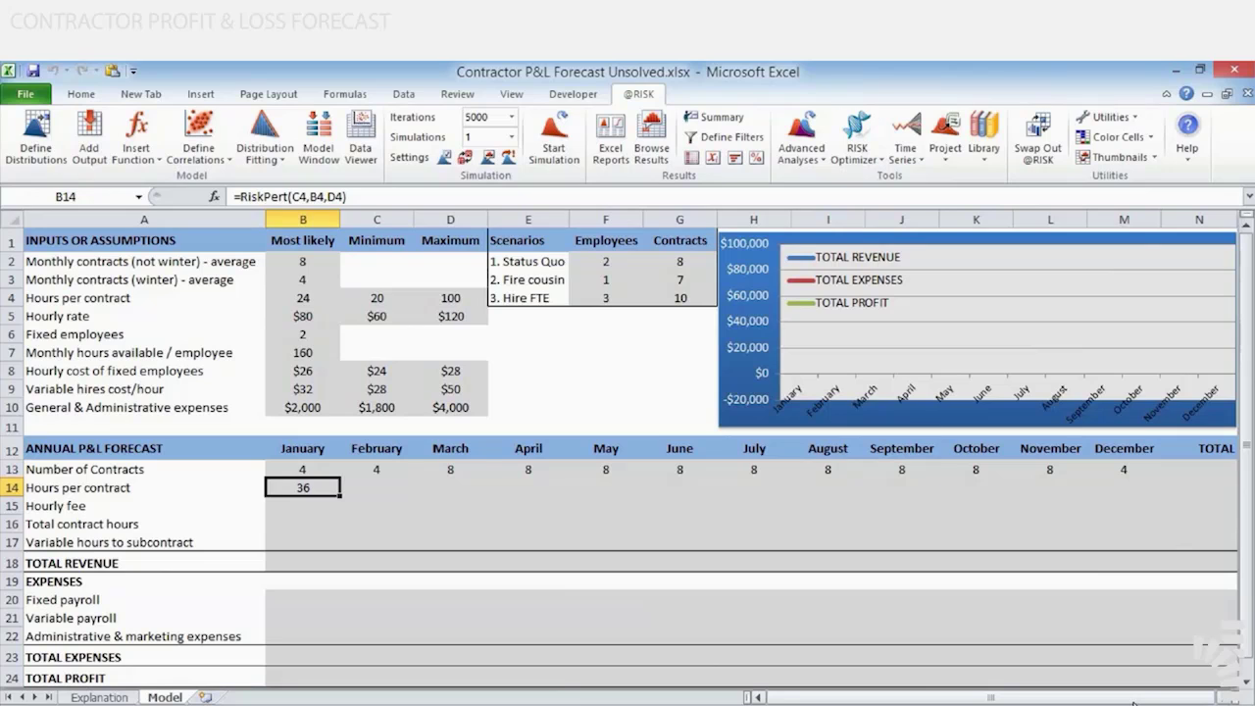
key("F2")
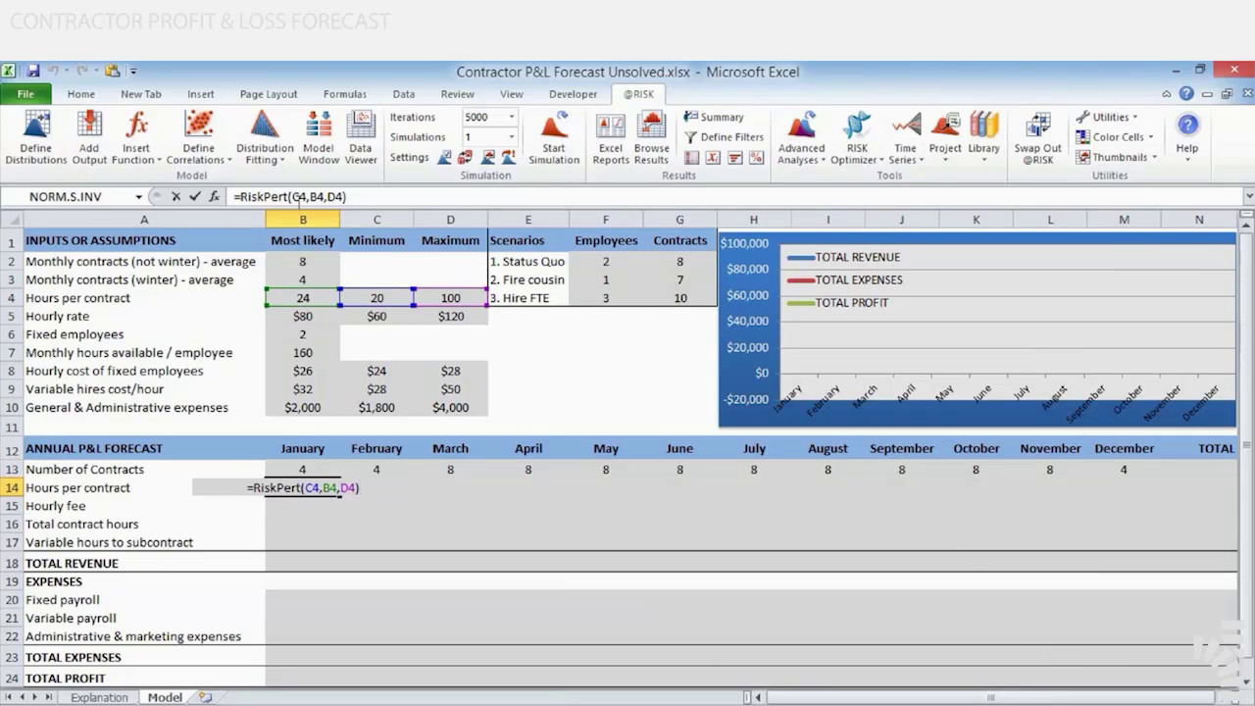
left_click(298, 197)
key("F4")
left_click(329, 197)
key("F4")
left_click(356, 198)
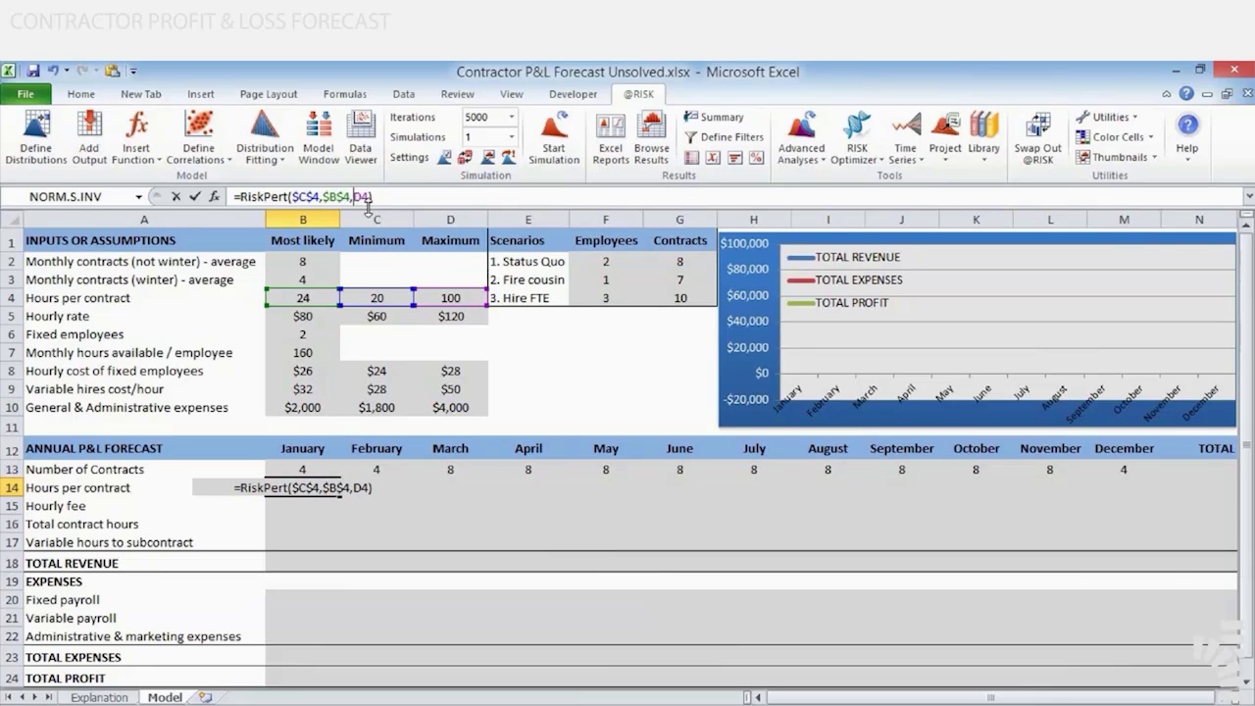
key("F4")
key("ctrl+Return")
Replace the RiskPert arguments in B14 with the named hours-per-contract cells MinHoursCont, MLHoursCont and MaxHoursCont
key("F2")
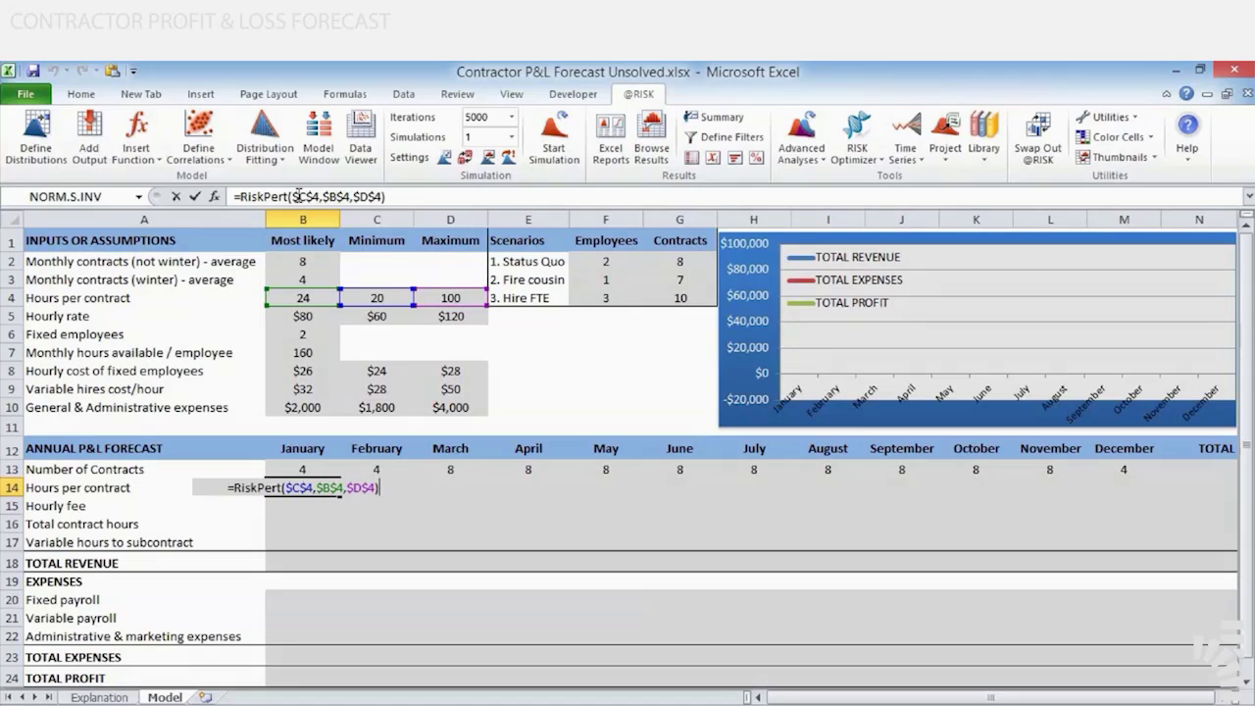
left_click_drag(291, 196, 510, 204)
key("Delete")
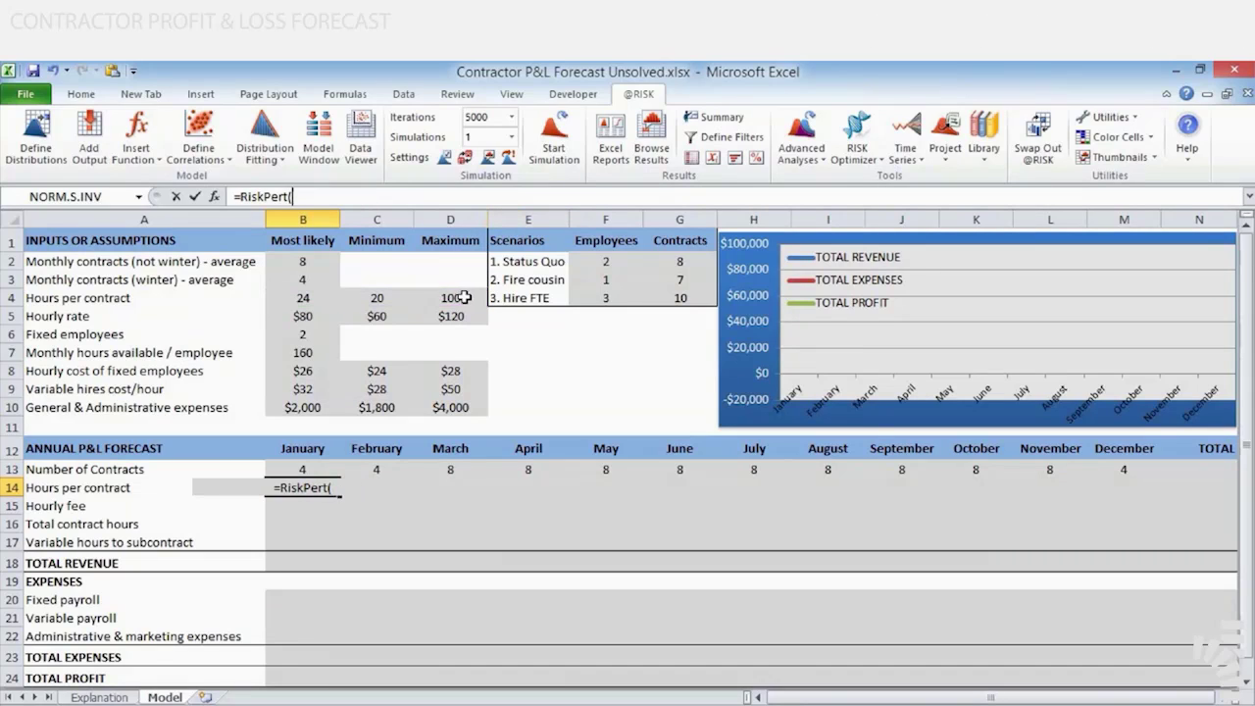
left_click(376, 291)
type(",")
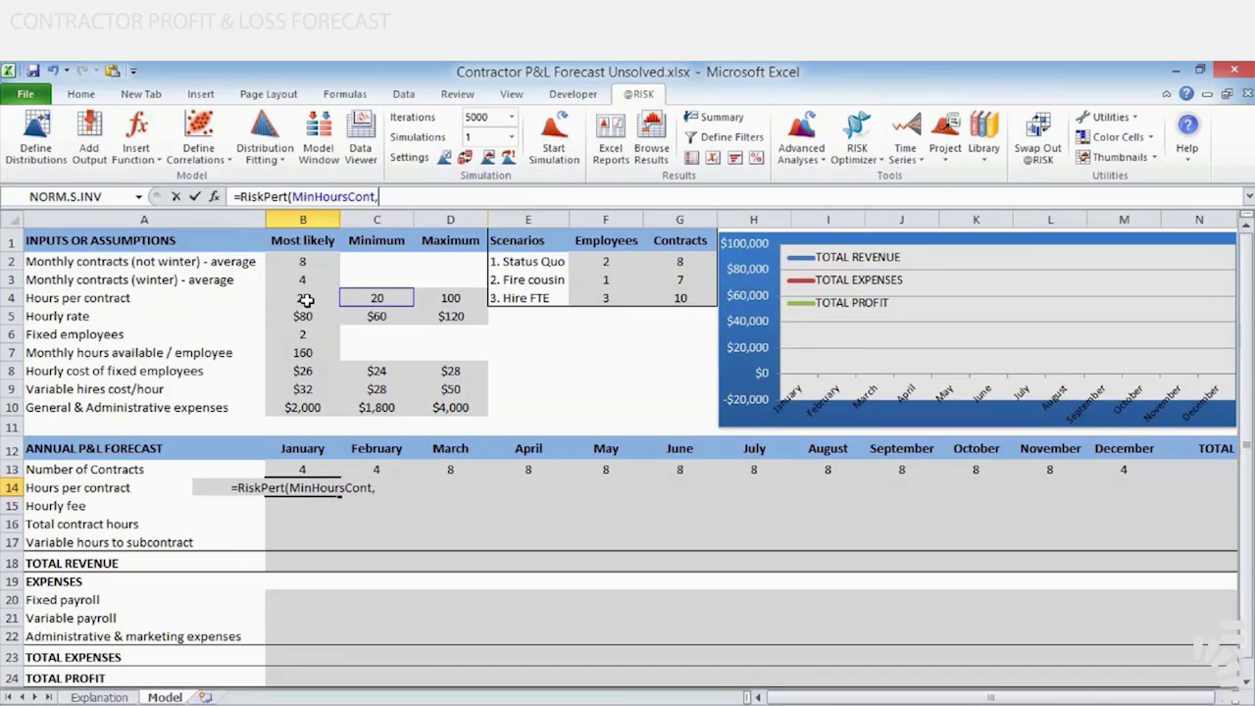
left_click(306, 299)
type(",")
left_click(449, 298)
key("ctrl+Return")
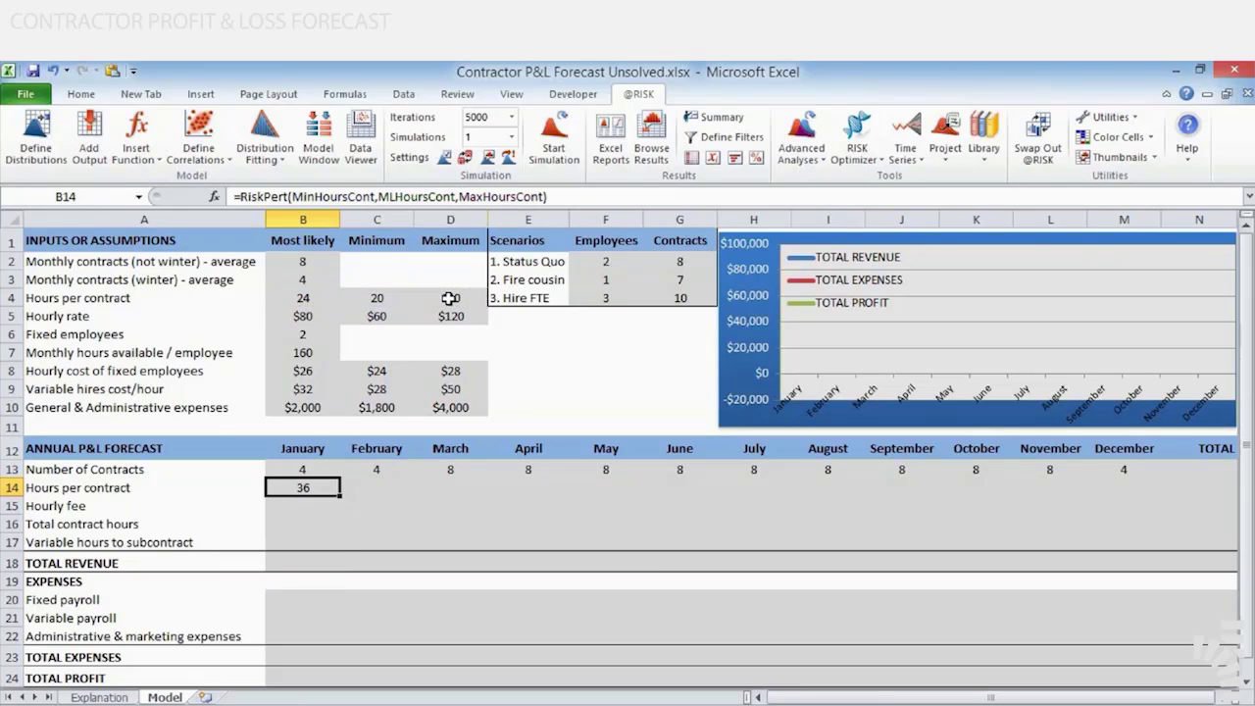
Examine the RiskPert formula in B14 and the named input cells it refers to
key("F2")
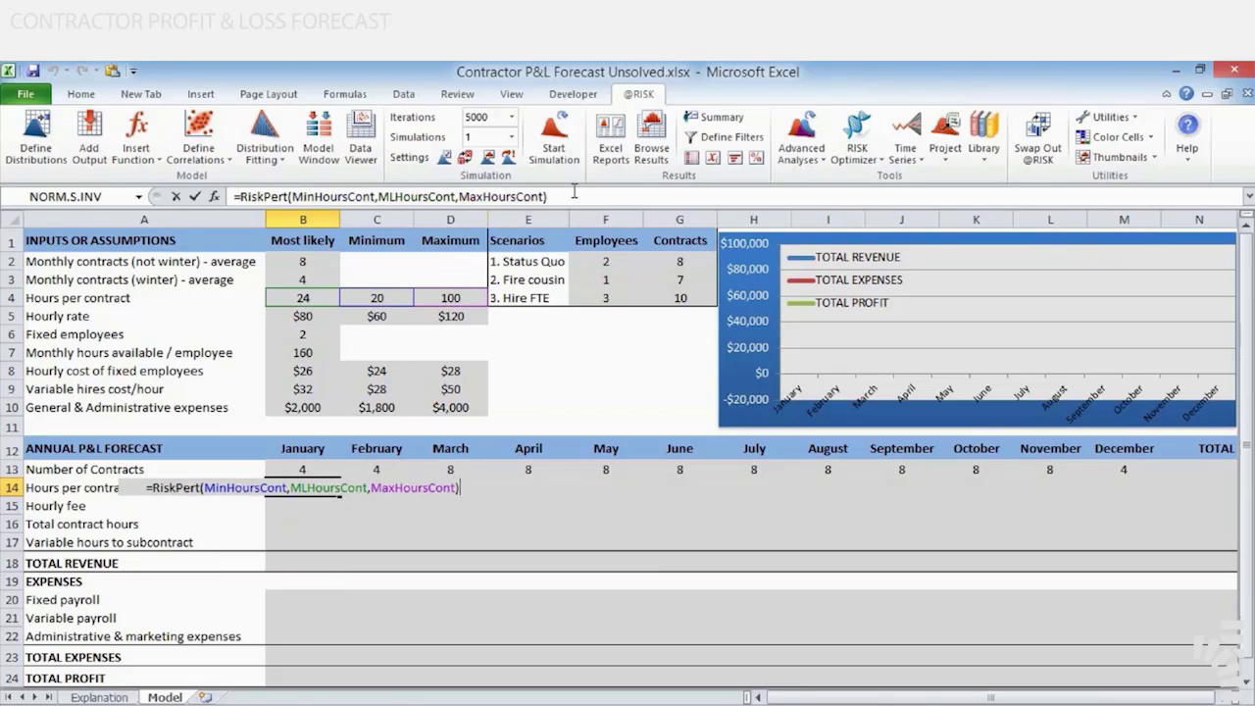
left_click(573, 193)
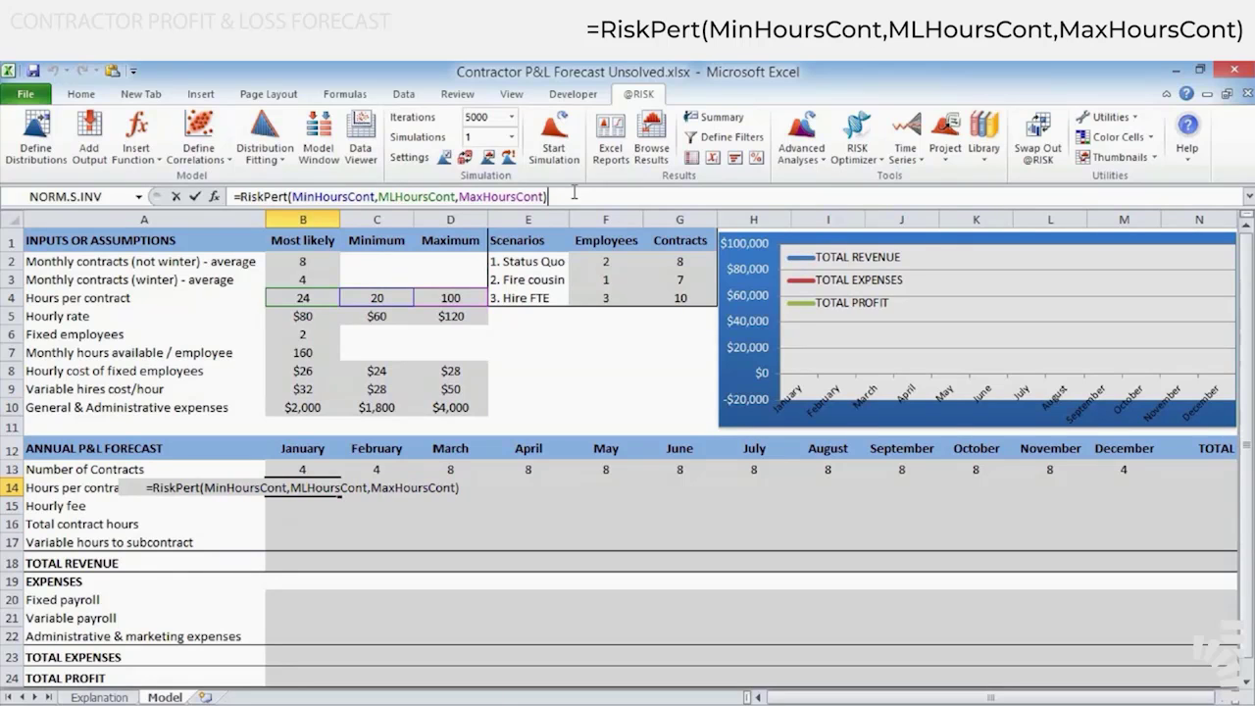
key("ctrl+Return")
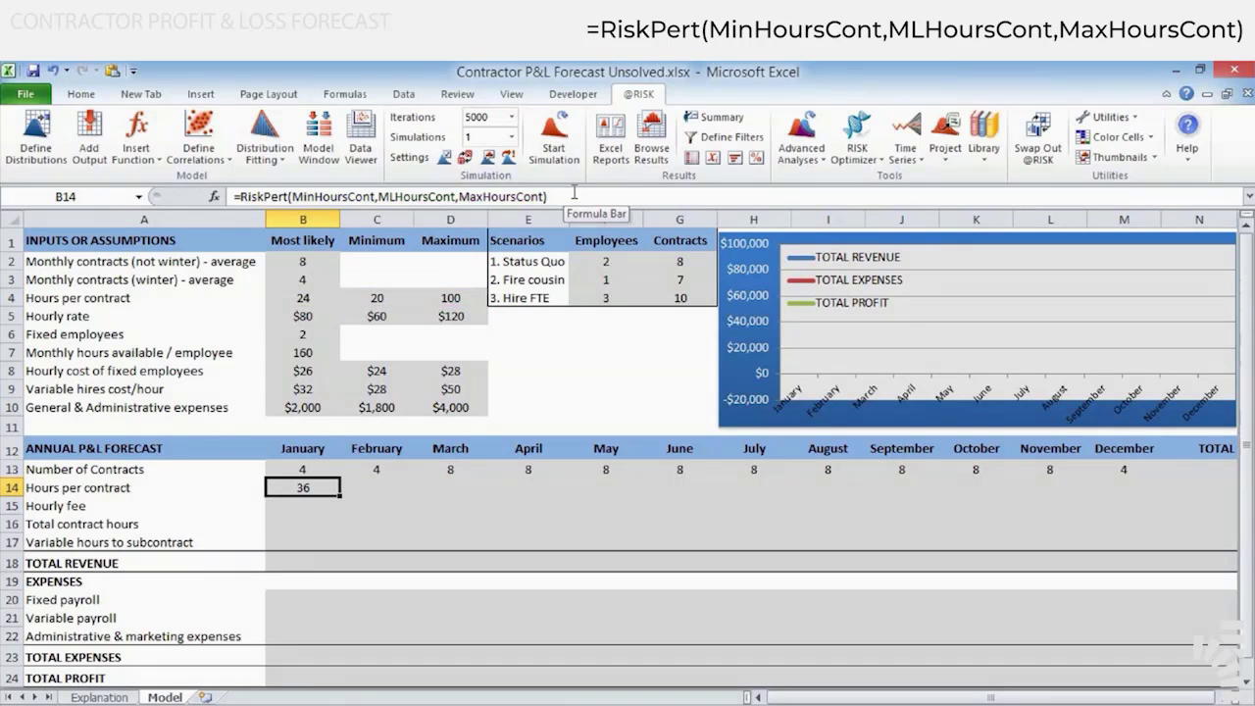
left_click(574, 192)
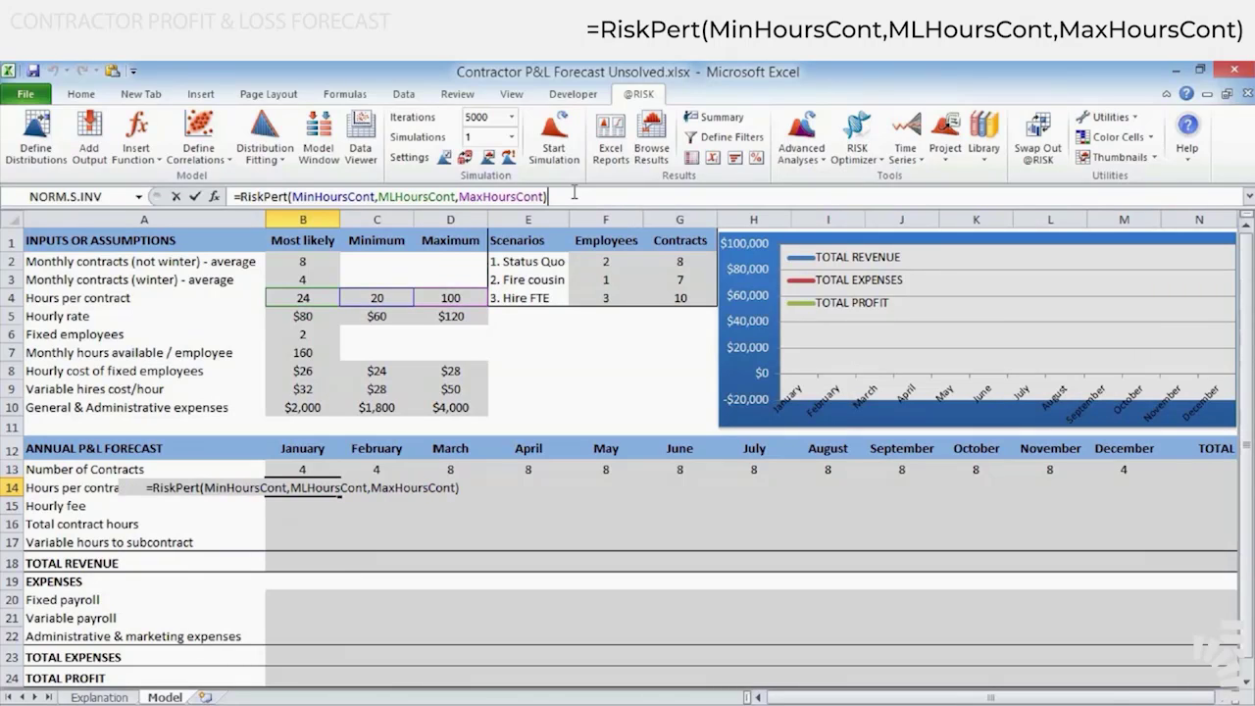
key("Escape")
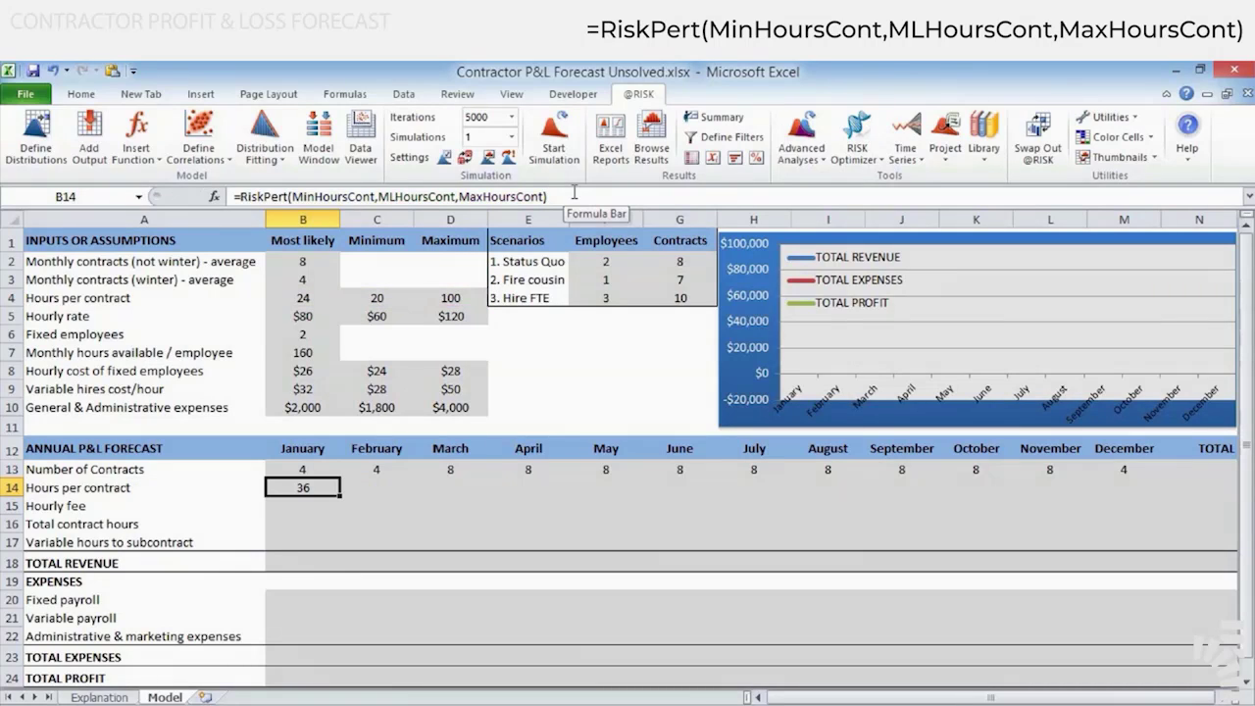
left_click(574, 192)
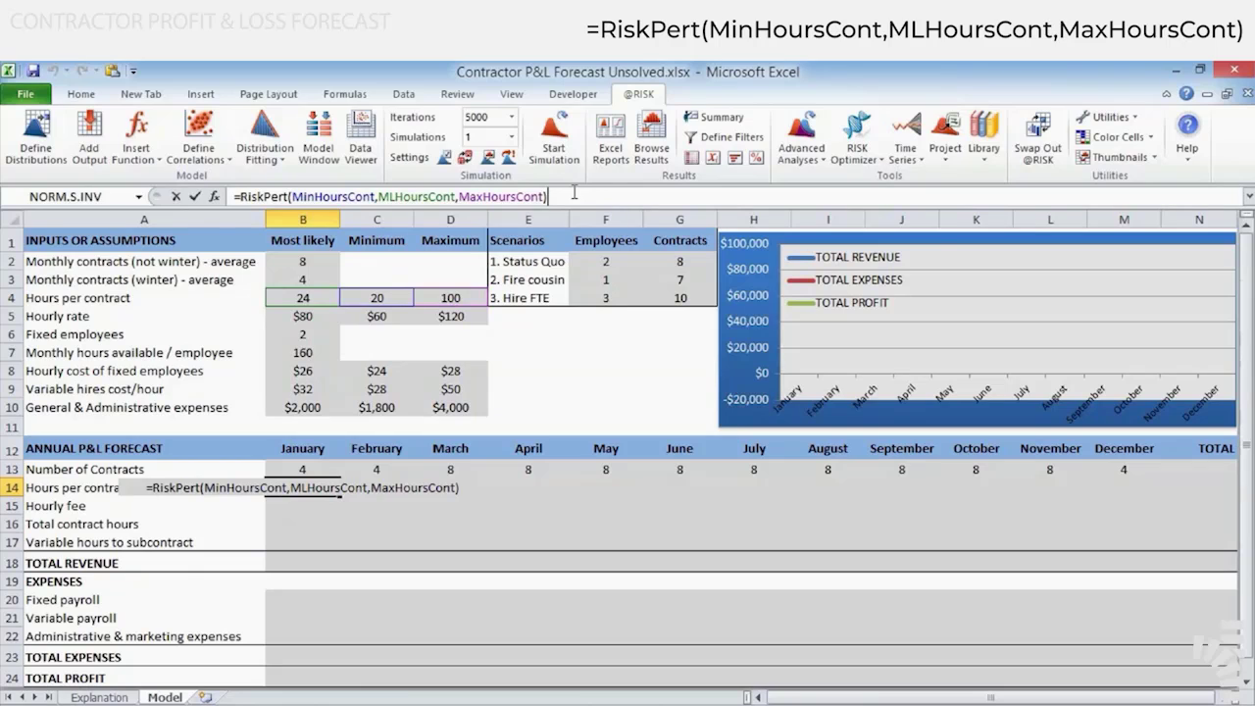
key("Escape")
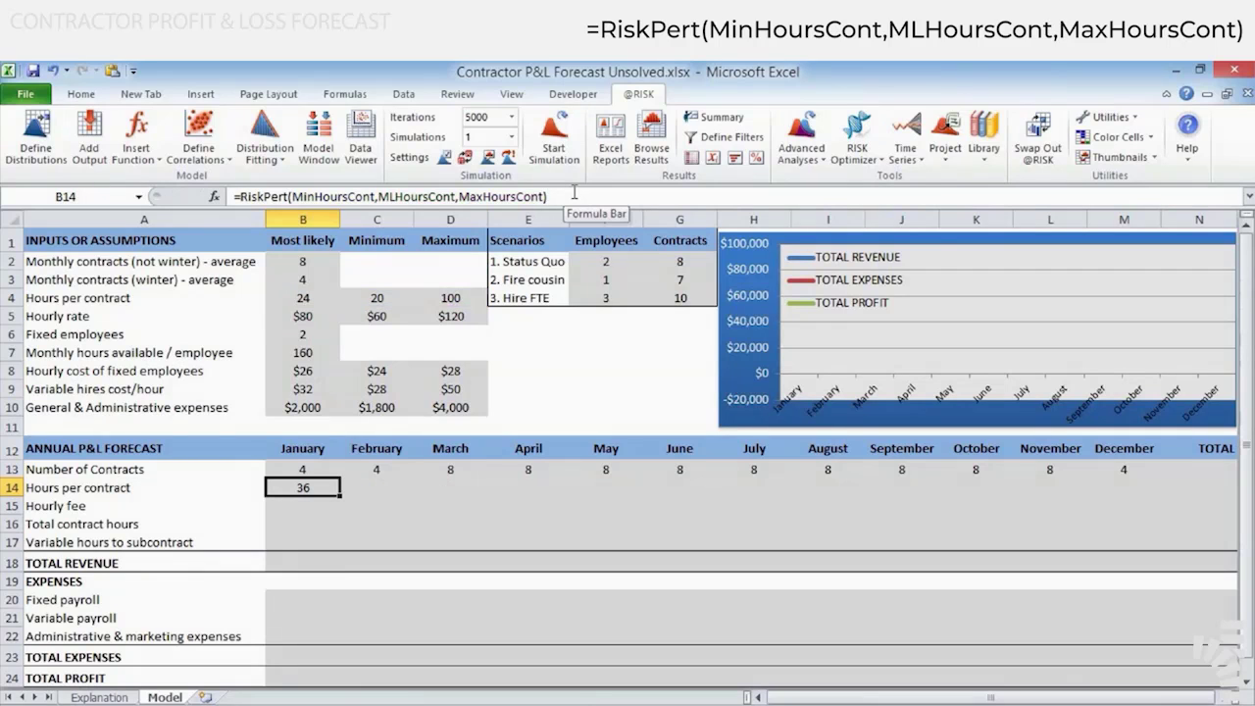
left_click(574, 192)
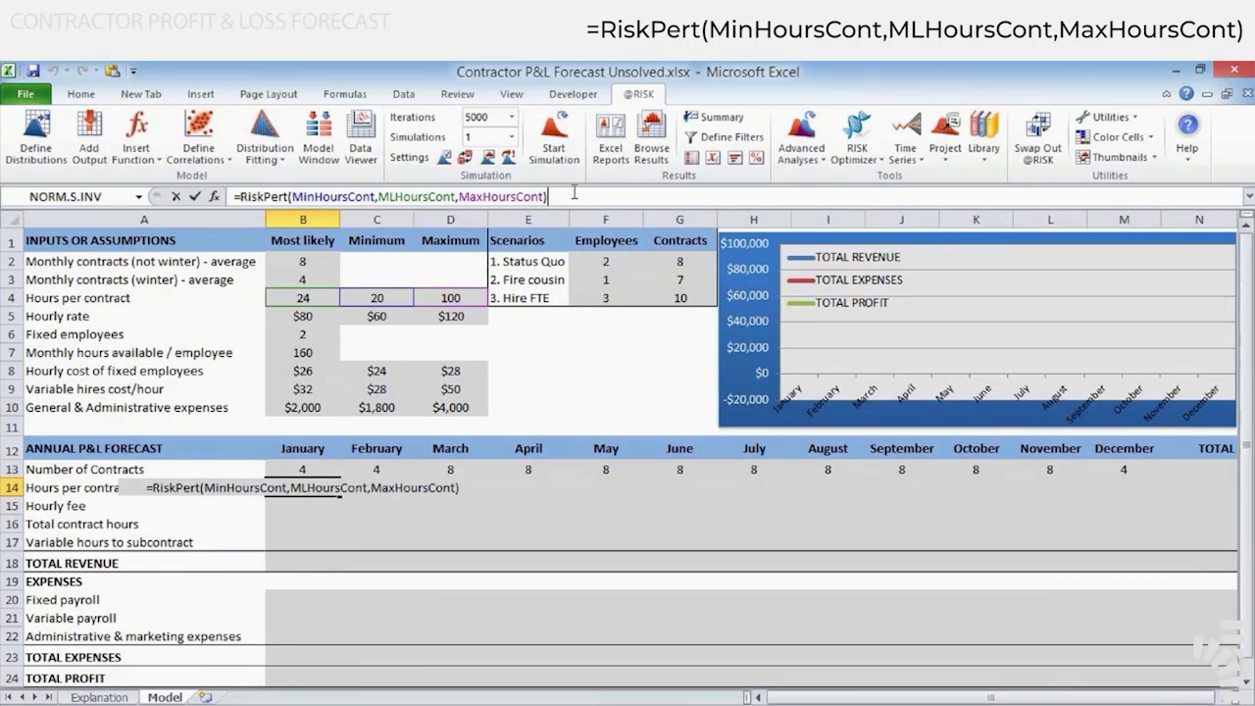
key("Escape")
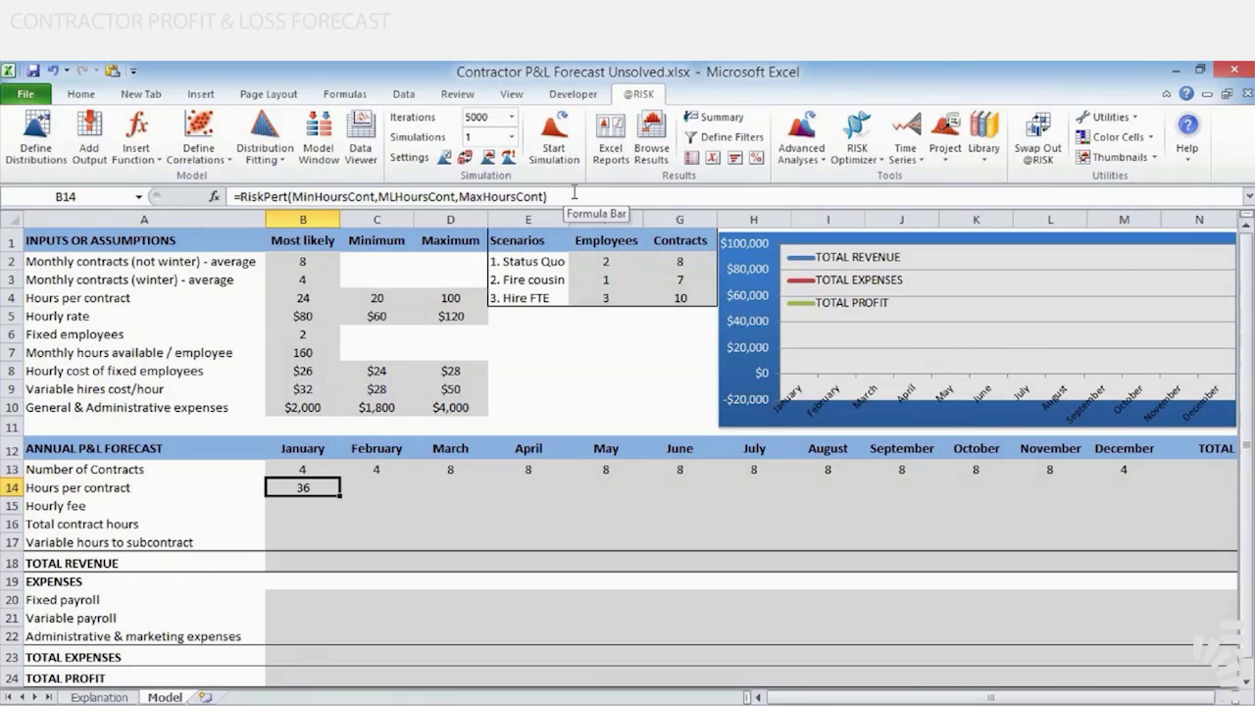
Define a Pert distribution for January's hourly fee in cell B15
key("Down")
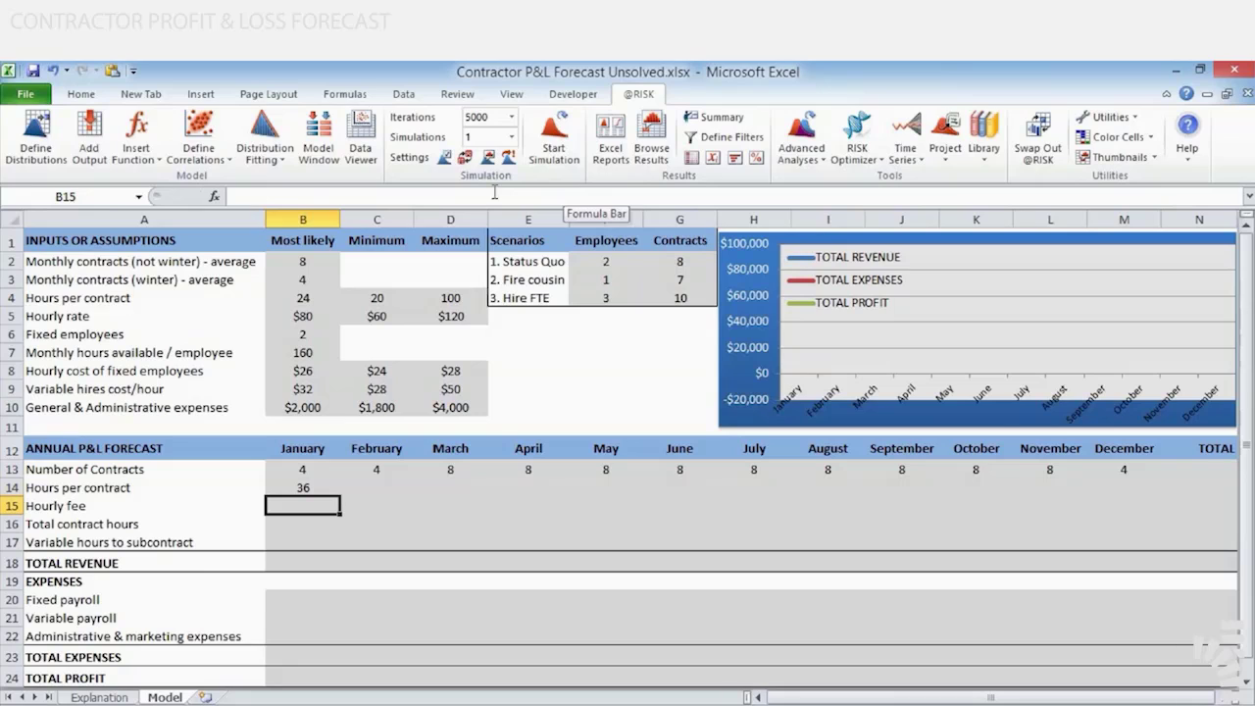
left_click(49, 142)
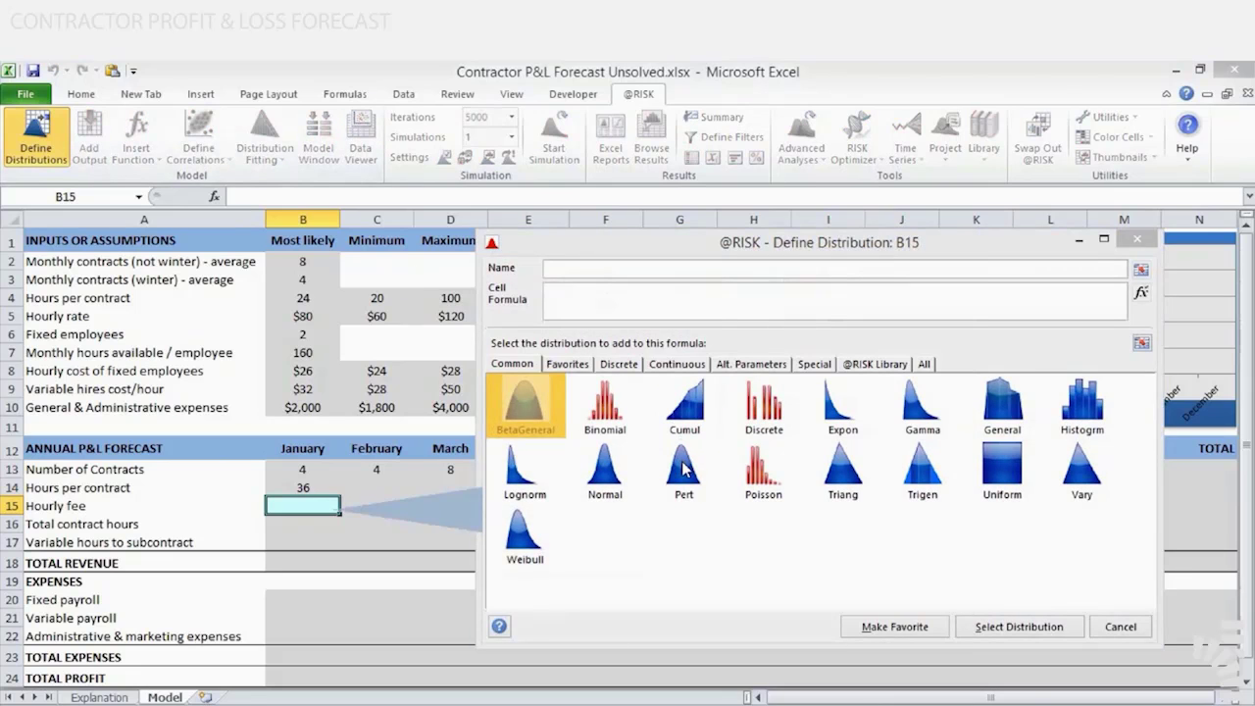
left_click(683, 469)
double_click(684, 468)
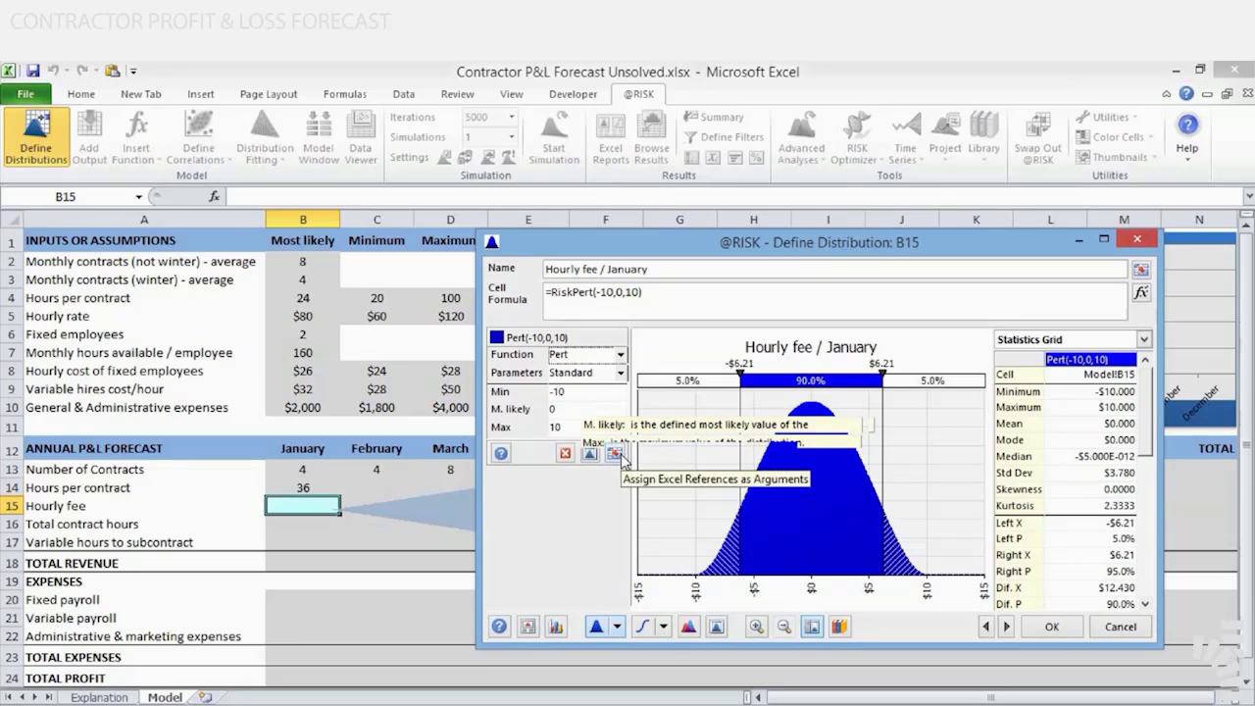
Assign cells C5, B5 and D5 as the minimum, most likely and maximum of B15's Pert distribution and accept it
left_click(615, 454)
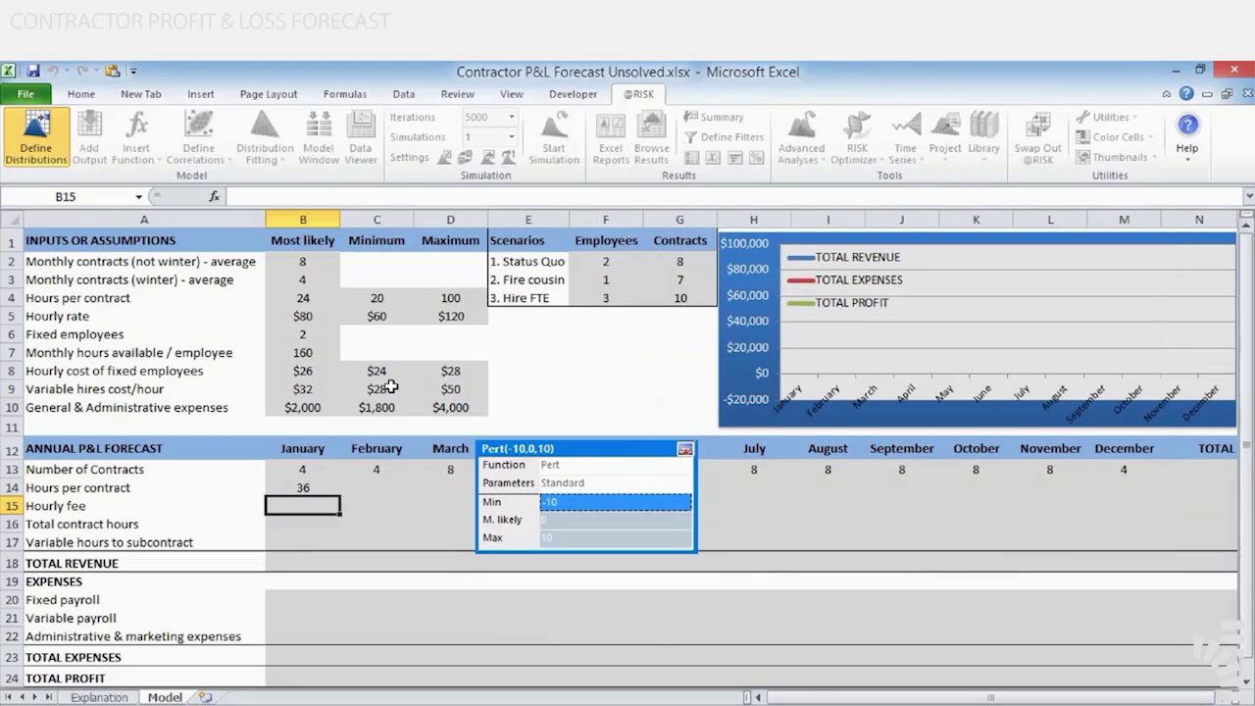
left_click(381, 315)
key("Tab")
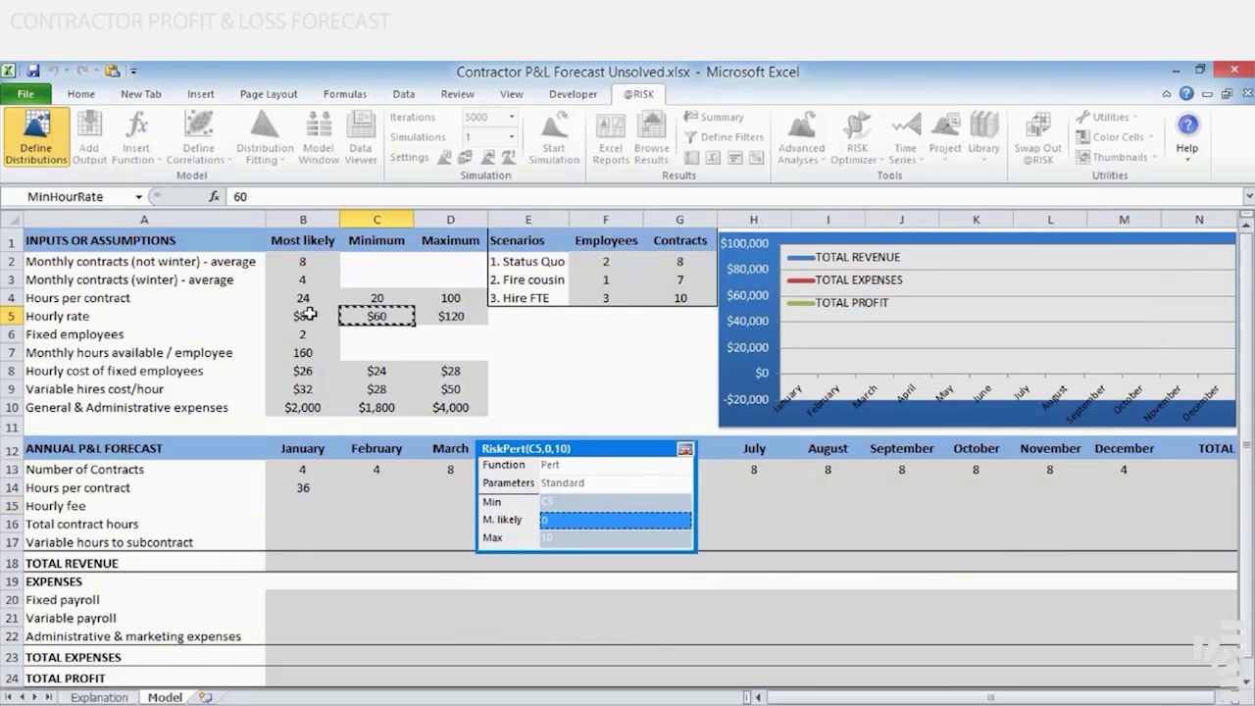
left_click(303, 315)
key("Tab")
left_click(450, 316)
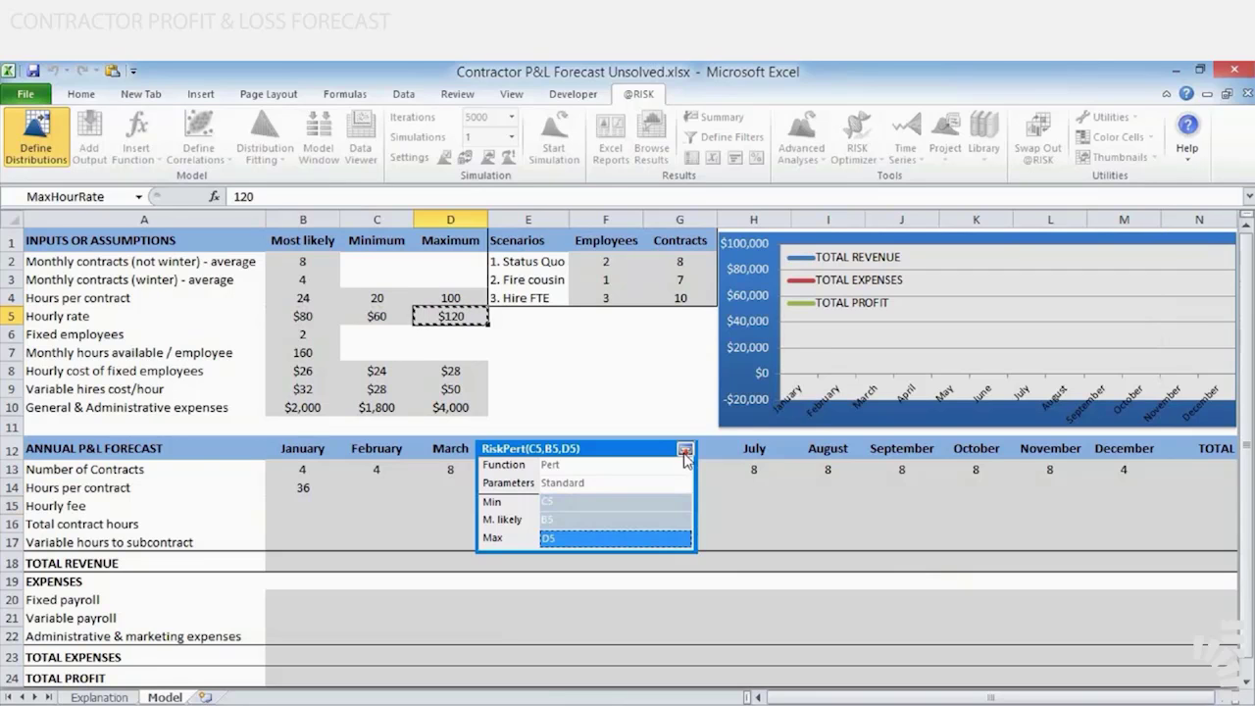
left_click(684, 451)
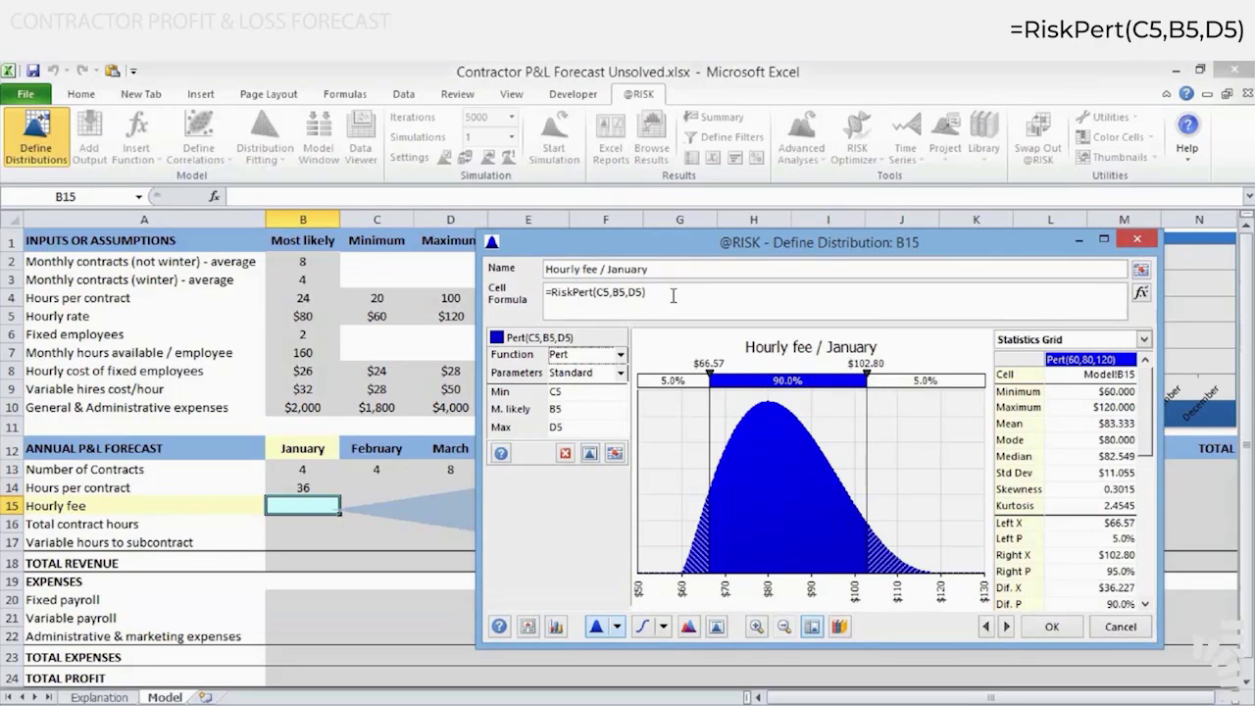
left_click_drag(673, 294, 501, 280)
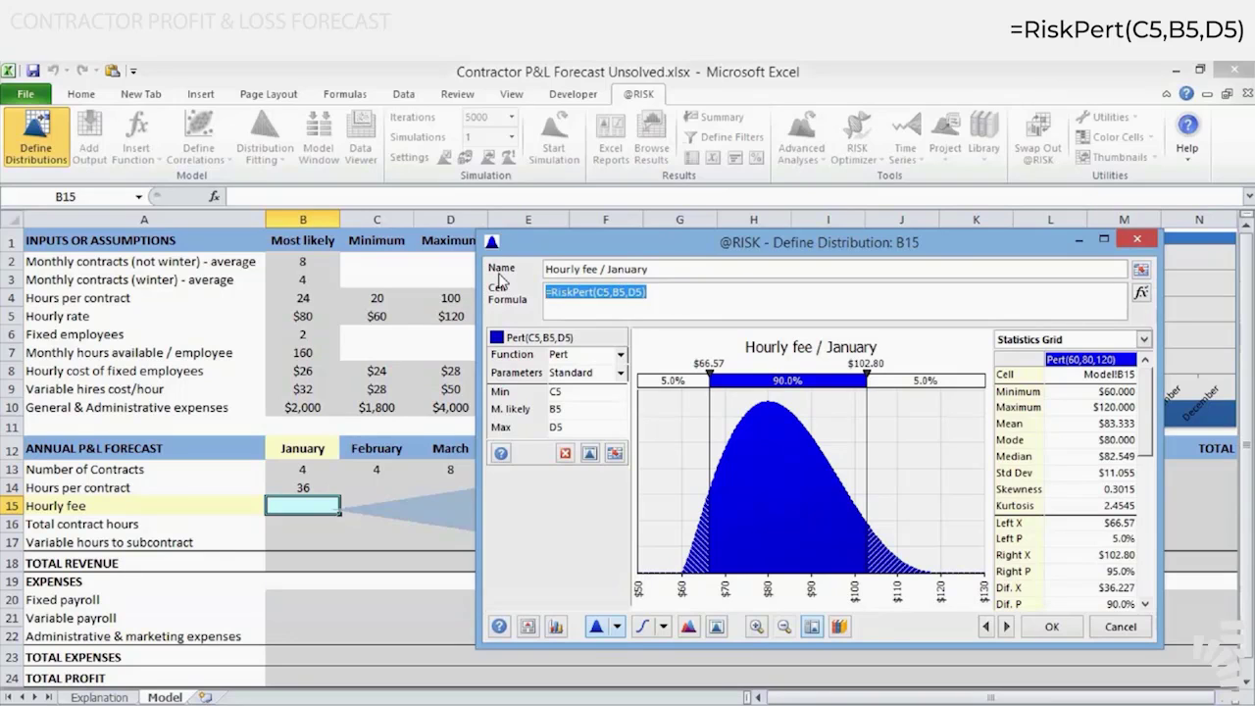
left_click(1049, 626)
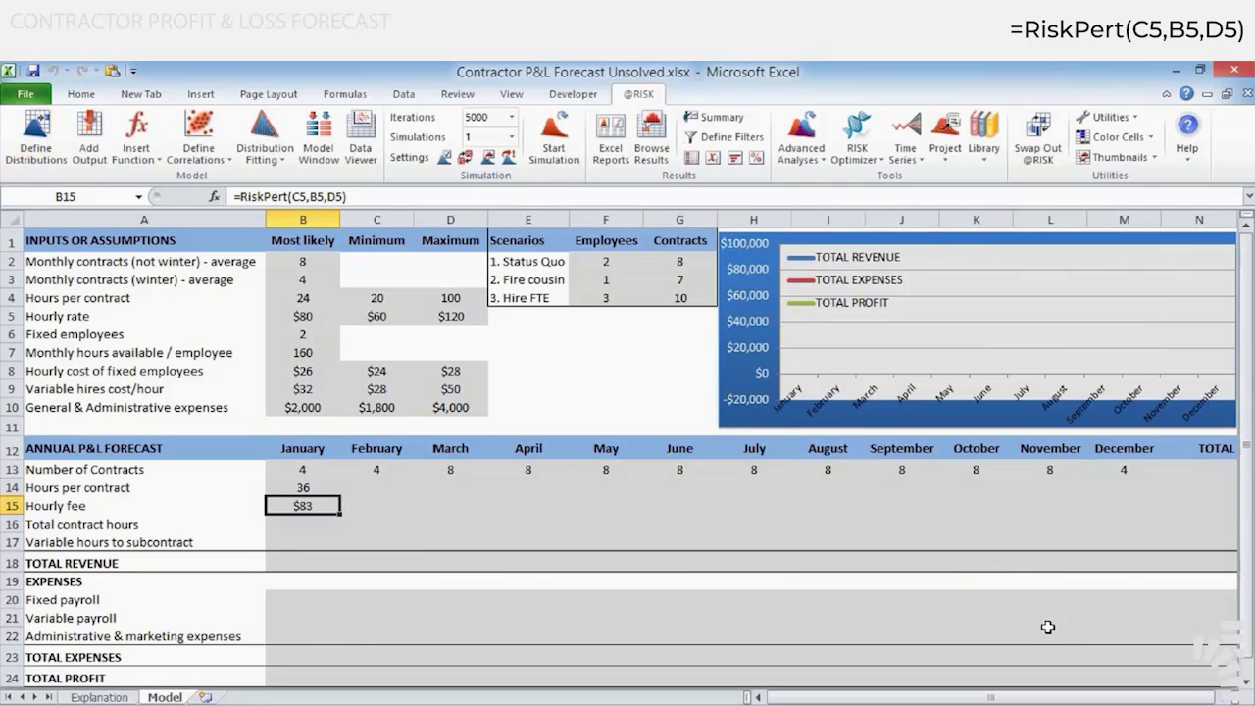
Make the C5, B5 and D5 references in B15's RiskPert formula absolute
key("F2")
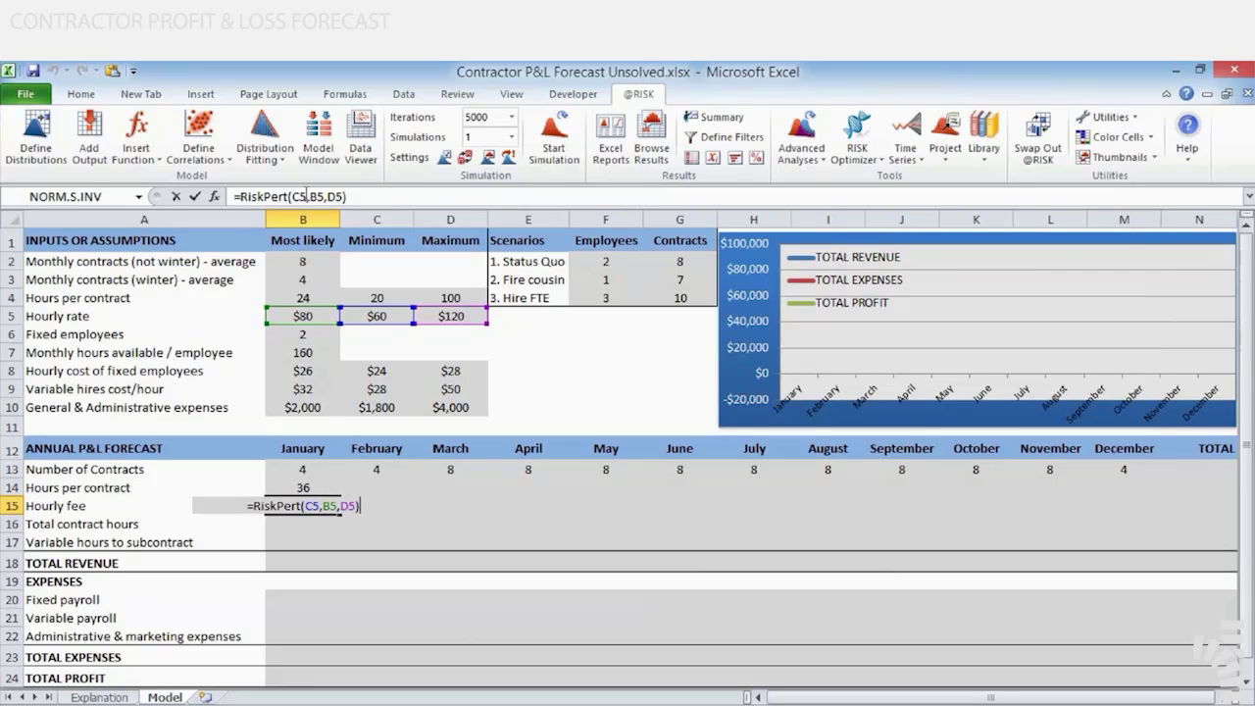
left_click(299, 196)
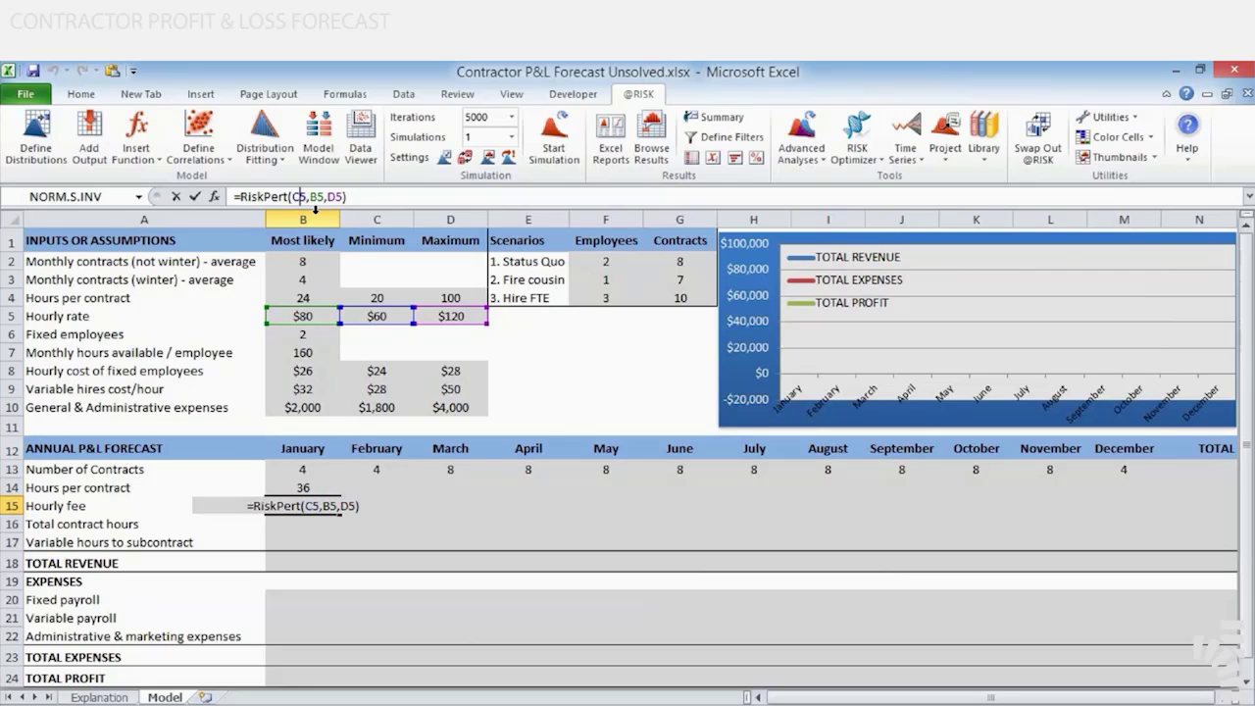
key("F4")
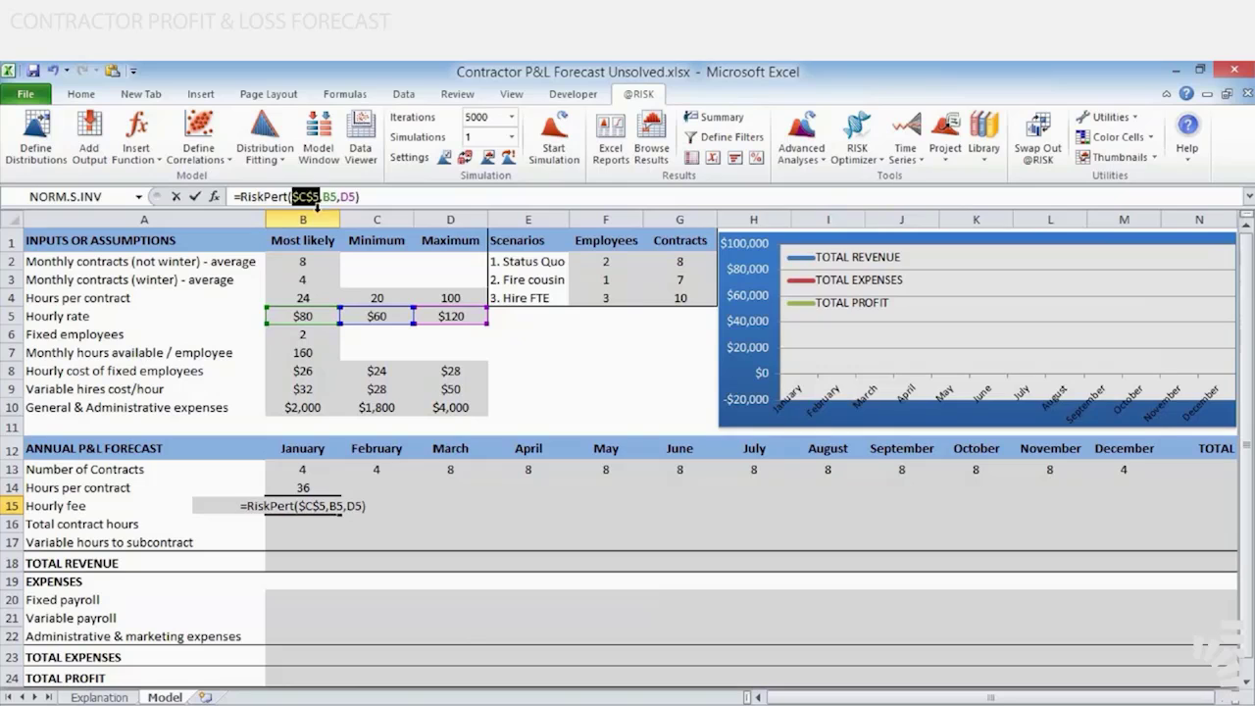
left_click(330, 196)
key("F4")
left_click(365, 196)
key("F4")
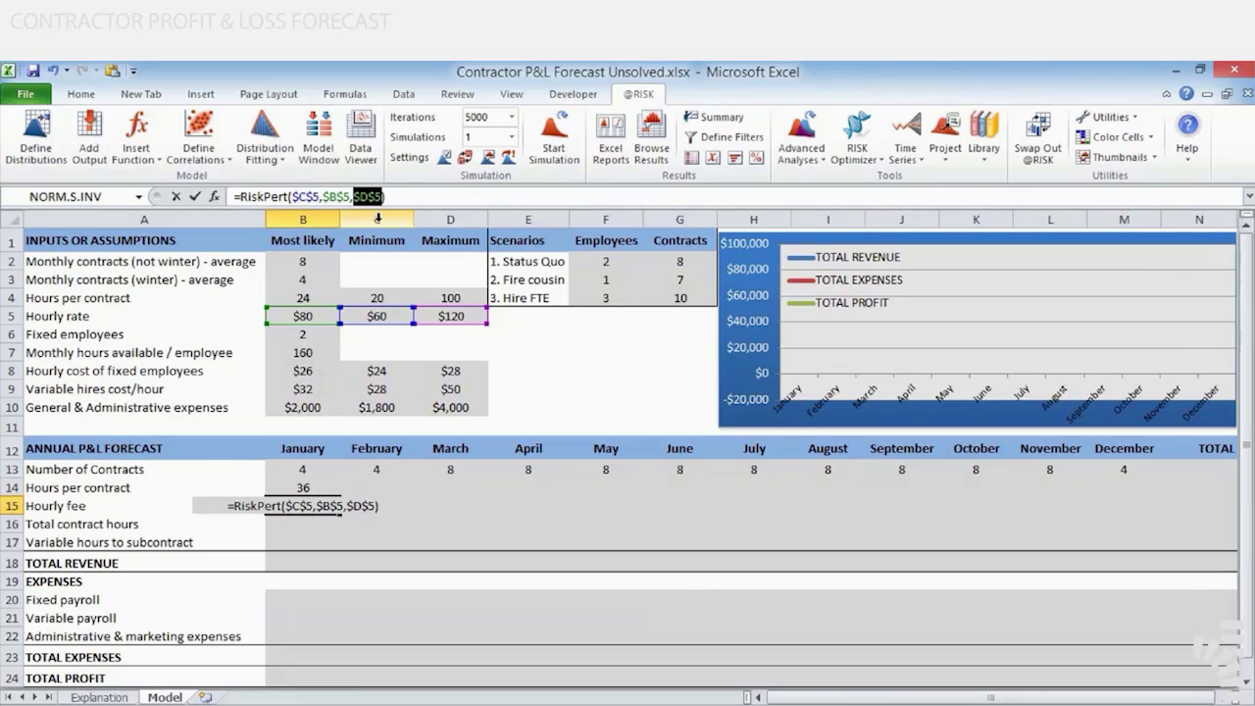
key("ctrl+Return")
Examine the absolute references in B15's RiskPert formula and the hourly rate cells they point to
key("F2")
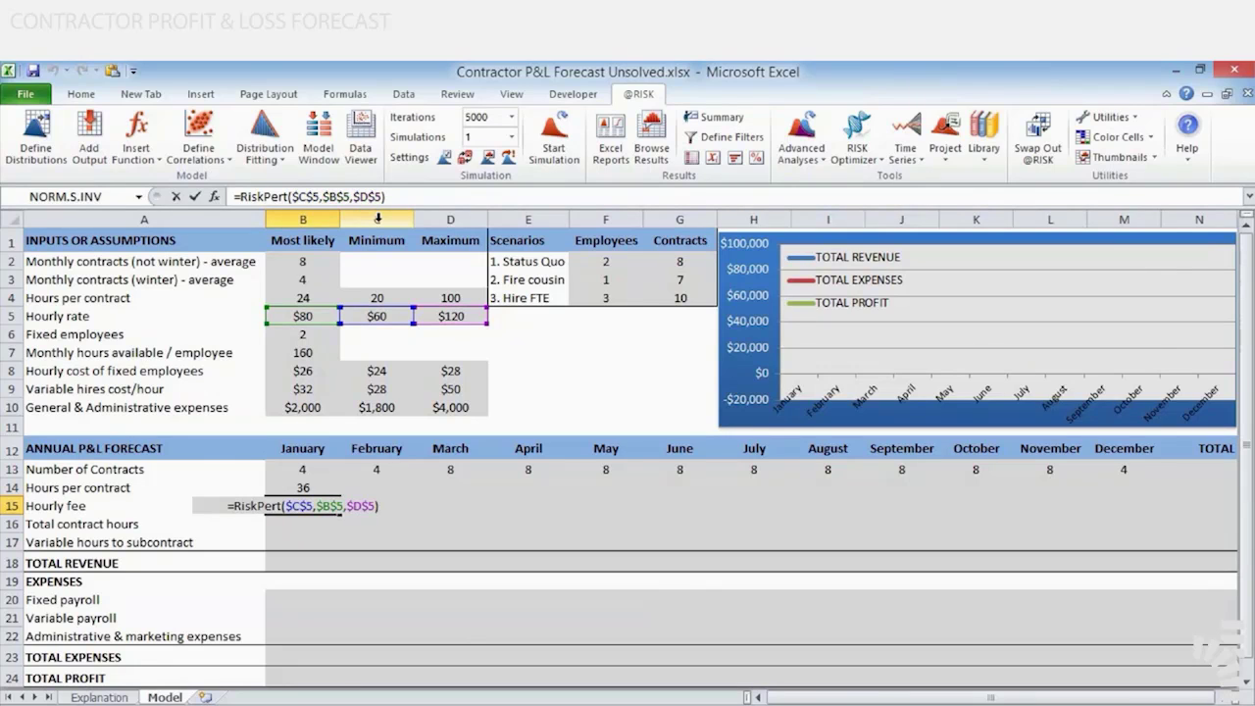
key("Escape")
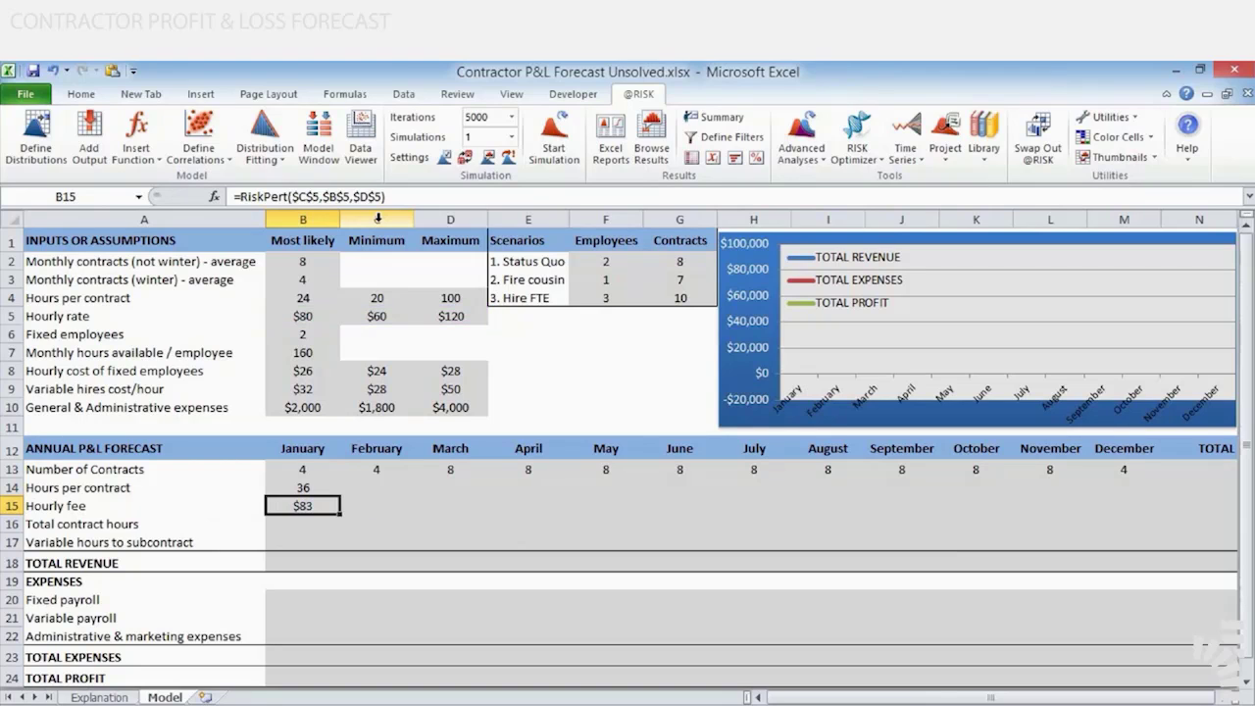
key("F2")
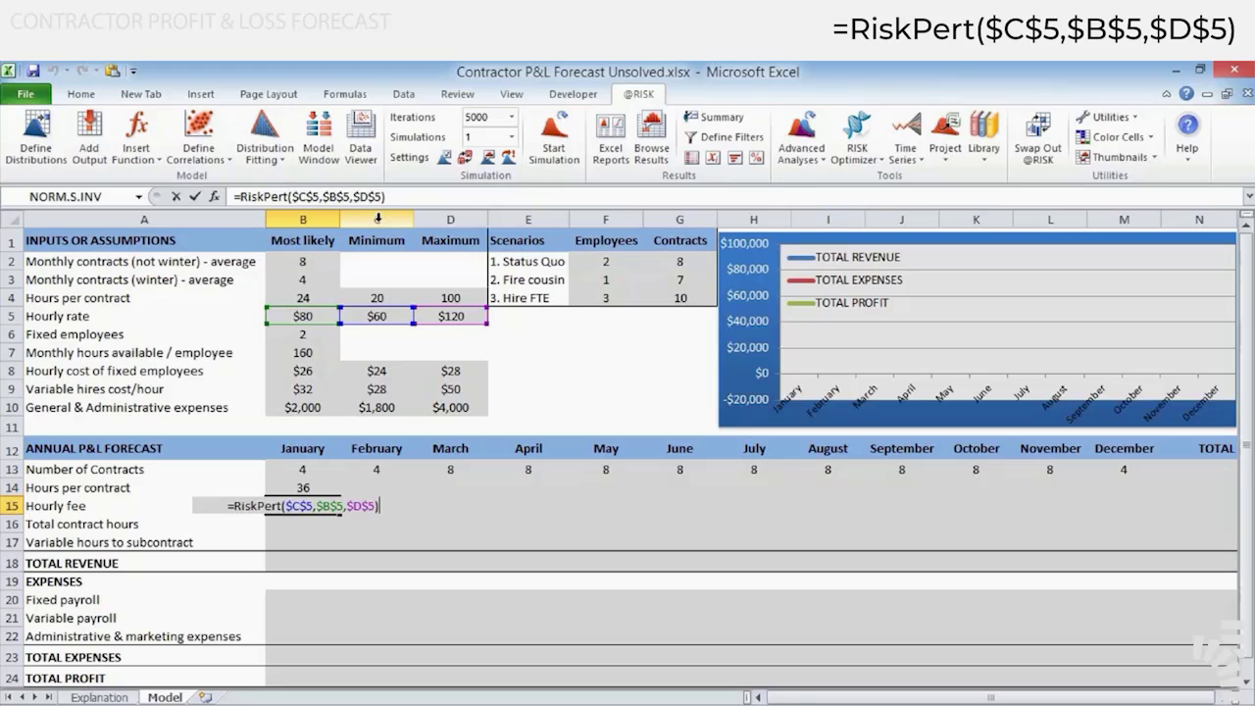
key("Escape")
key("F2")
key("Escape")
key("F2")
key("Escape")
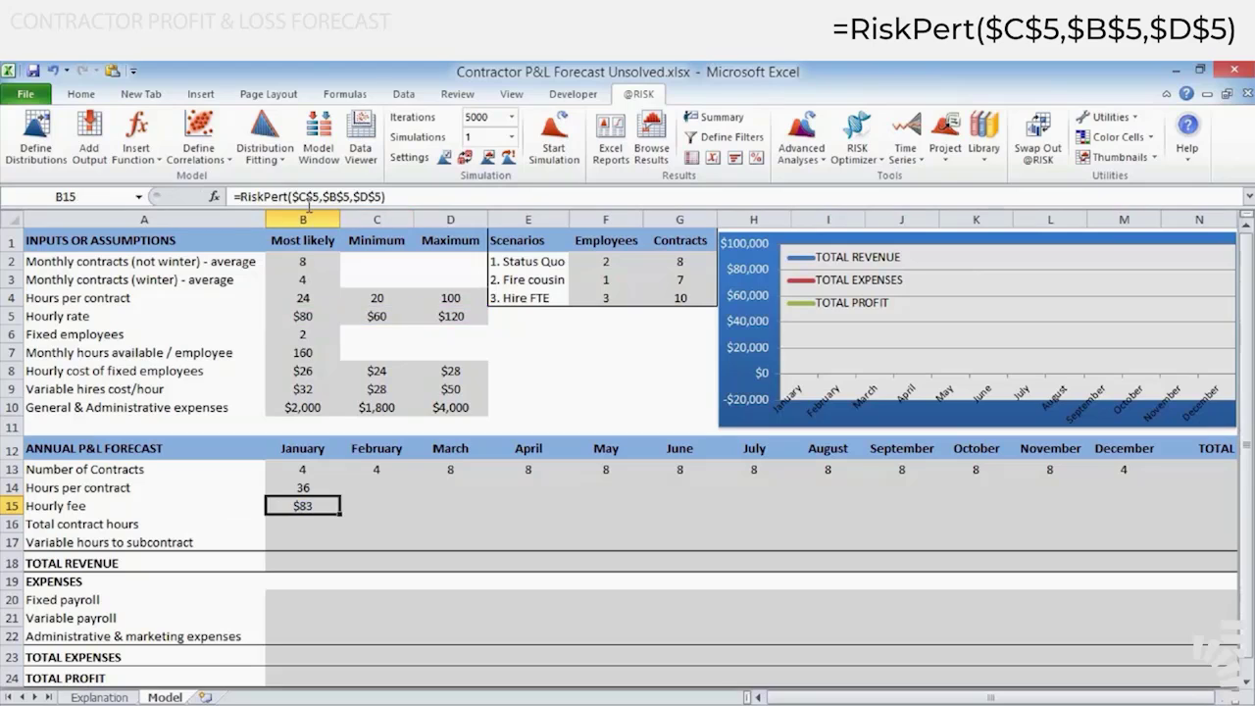
key("F2")
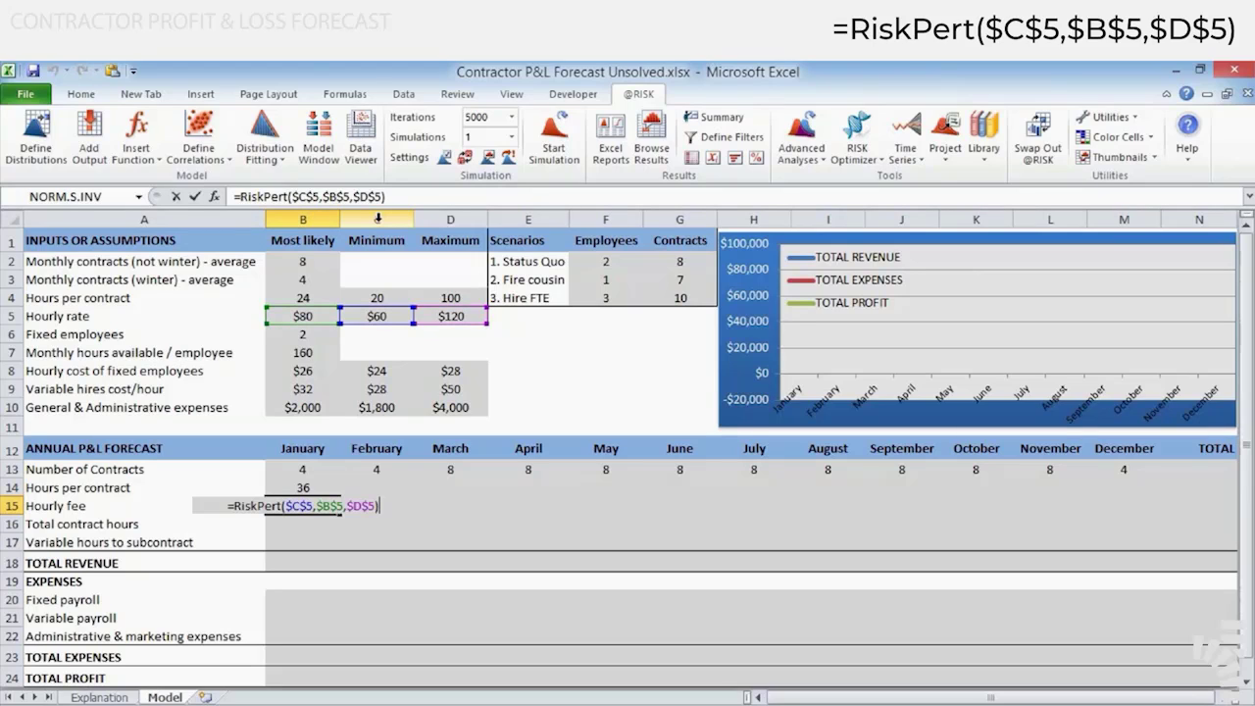
key("Escape")
Replace the RiskPert arguments in B15 with the named hourly rate cells MinHourRate, MLHourRate and MaxHourRate
left_click_drag(291, 196, 542, 199)
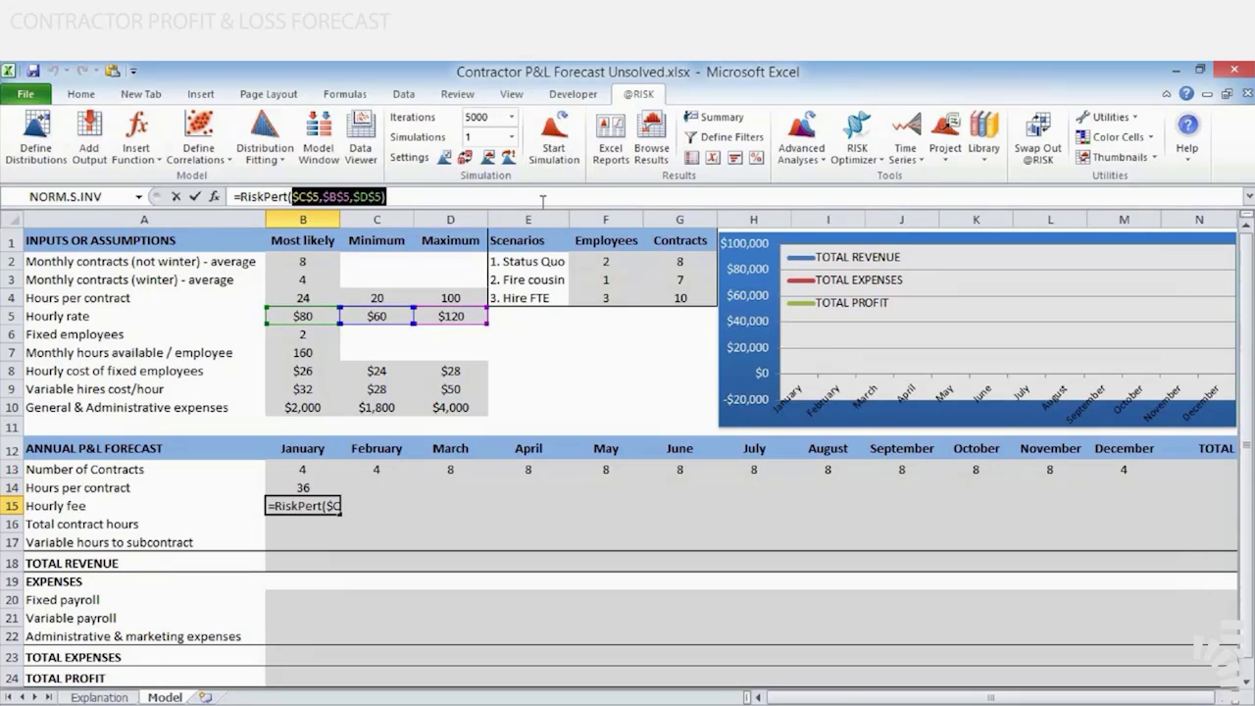
key("BackSpace")
left_click(366, 316)
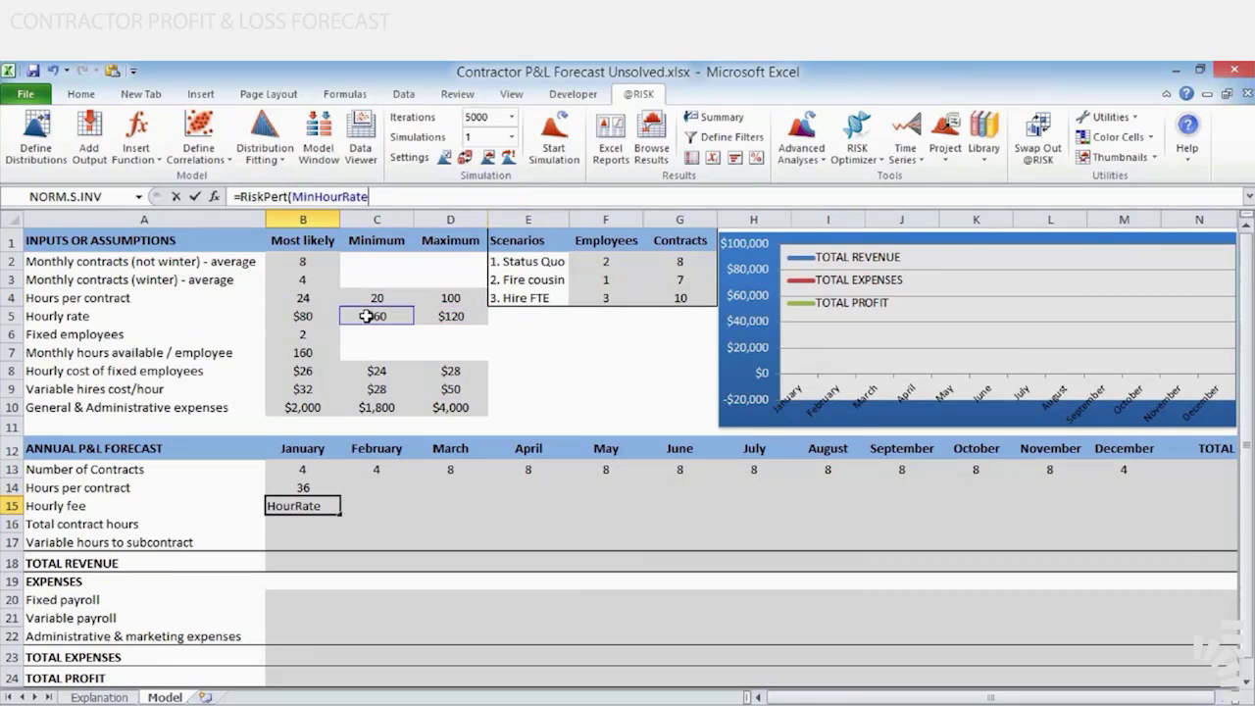
type(",")
left_click(303, 316)
type(",")
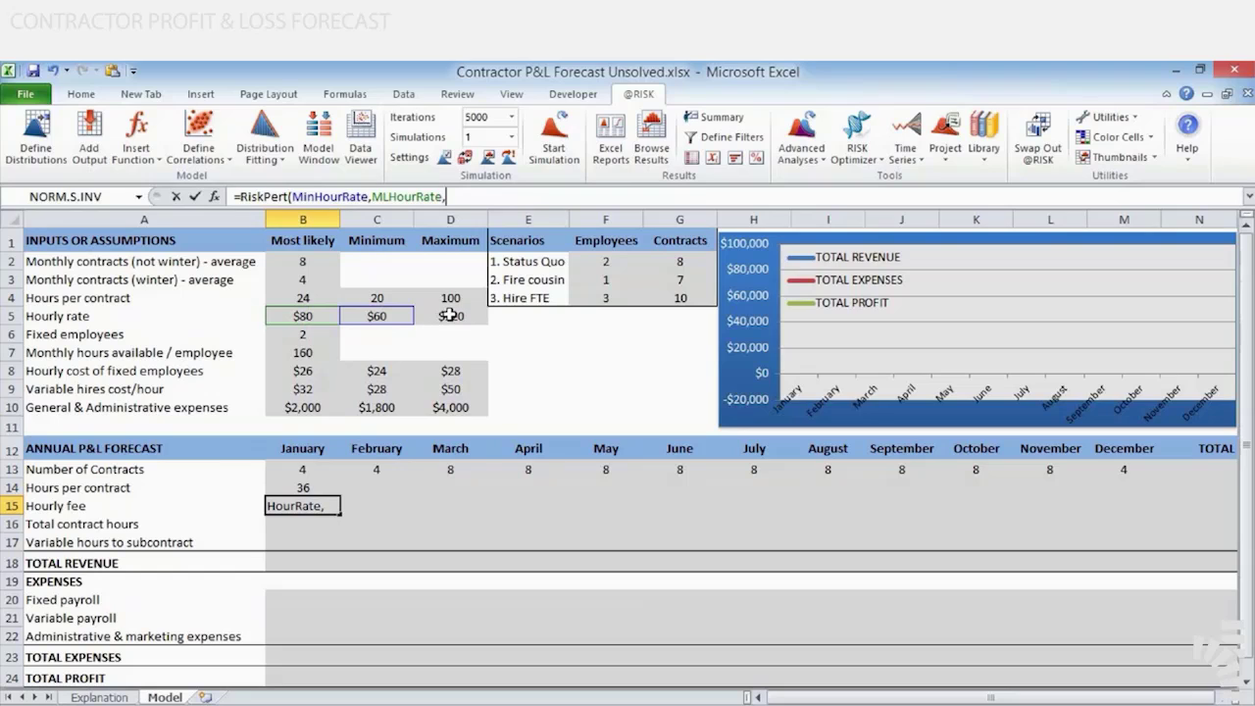
left_click(449, 315)
key("ctrl+Return")
Examine the named arguments in B15's RiskPert formula and the hourly rate inputs they refer to
key("F2")
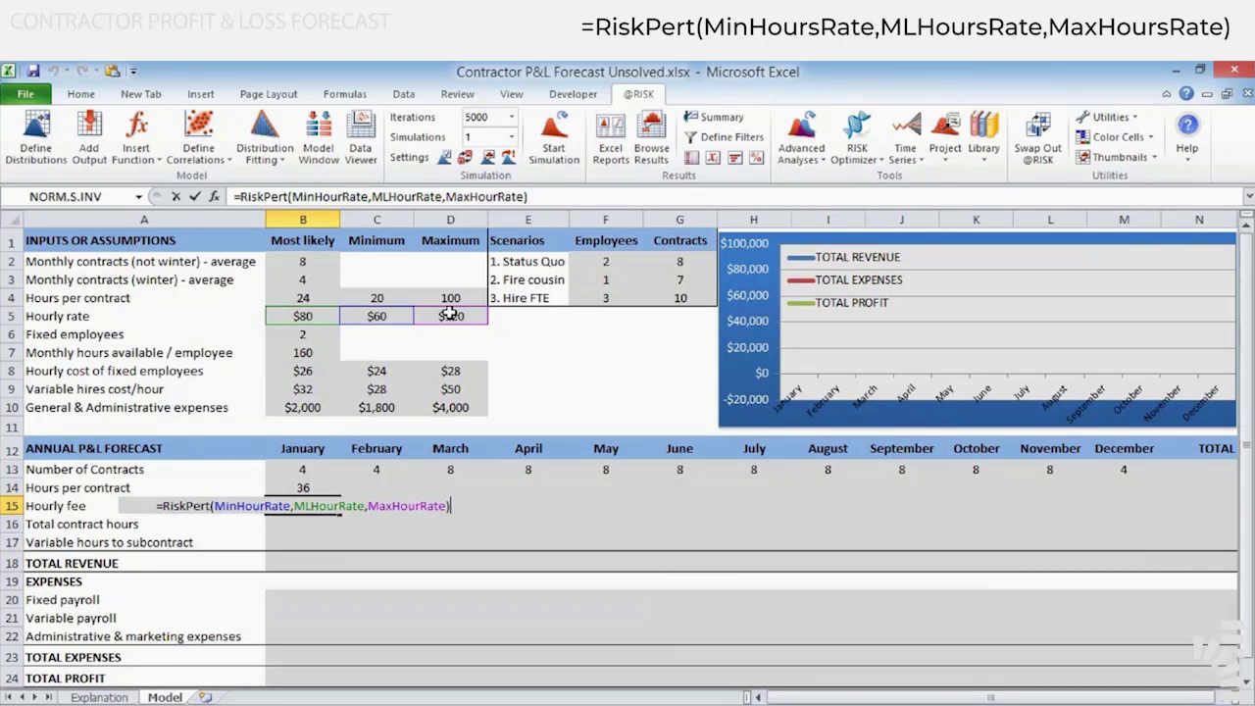
key("ctrl+Return")
key("Down")
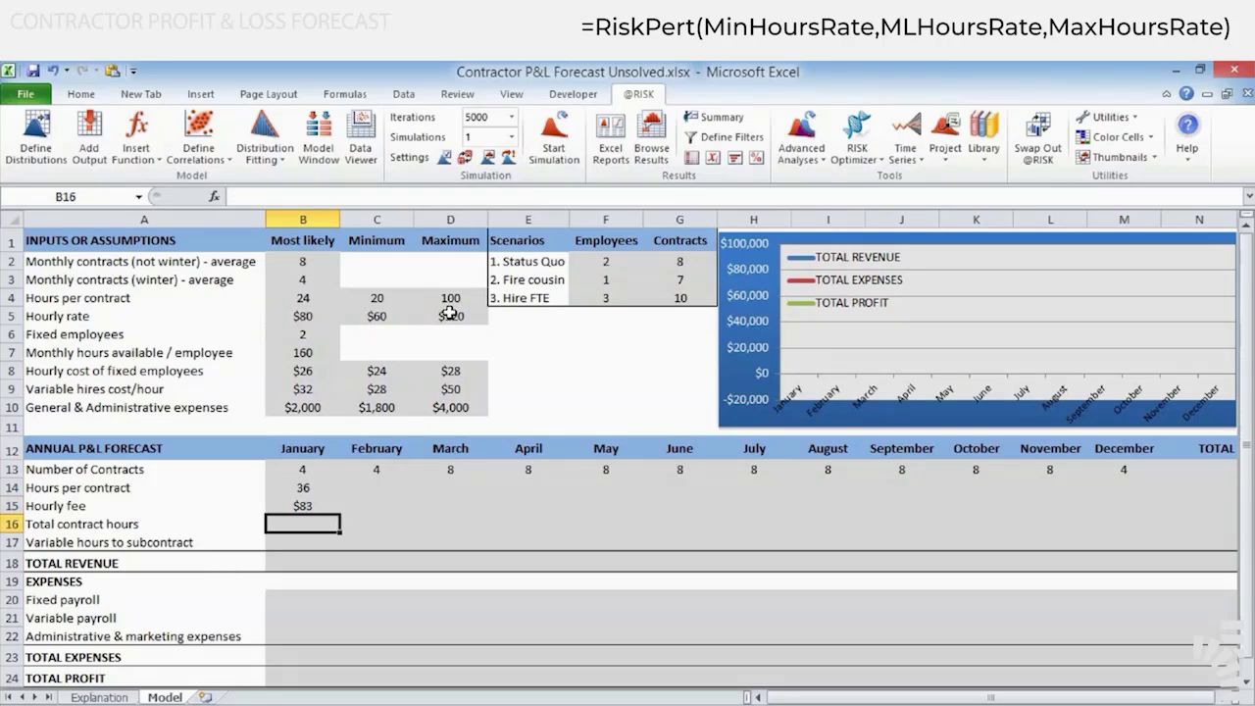
key("Up")
key("F2")
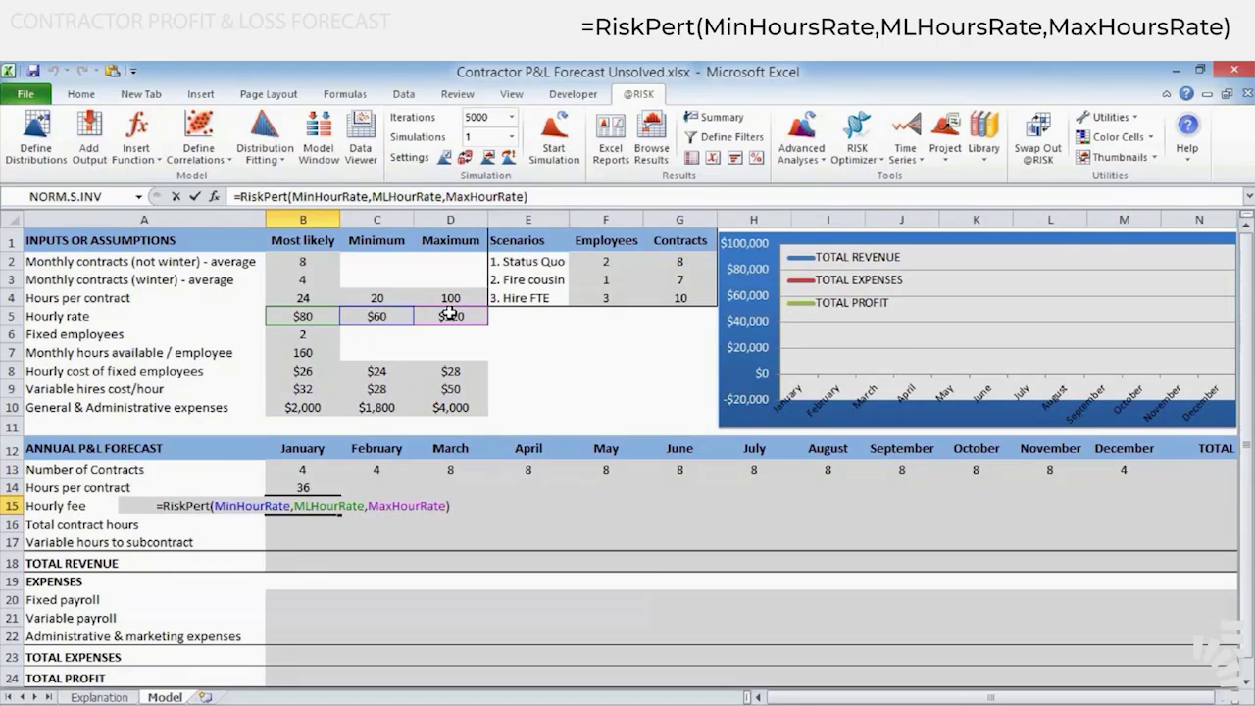
key("Escape")
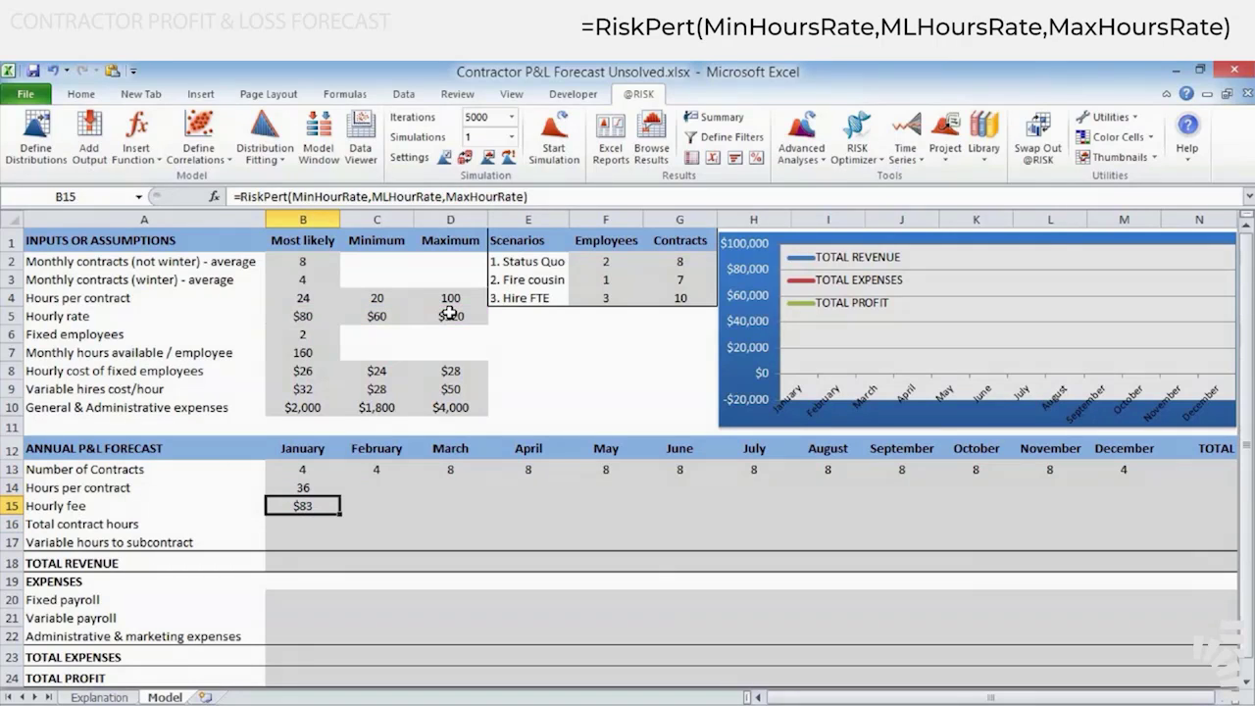
key("Down")
key("Up")
key("F2")
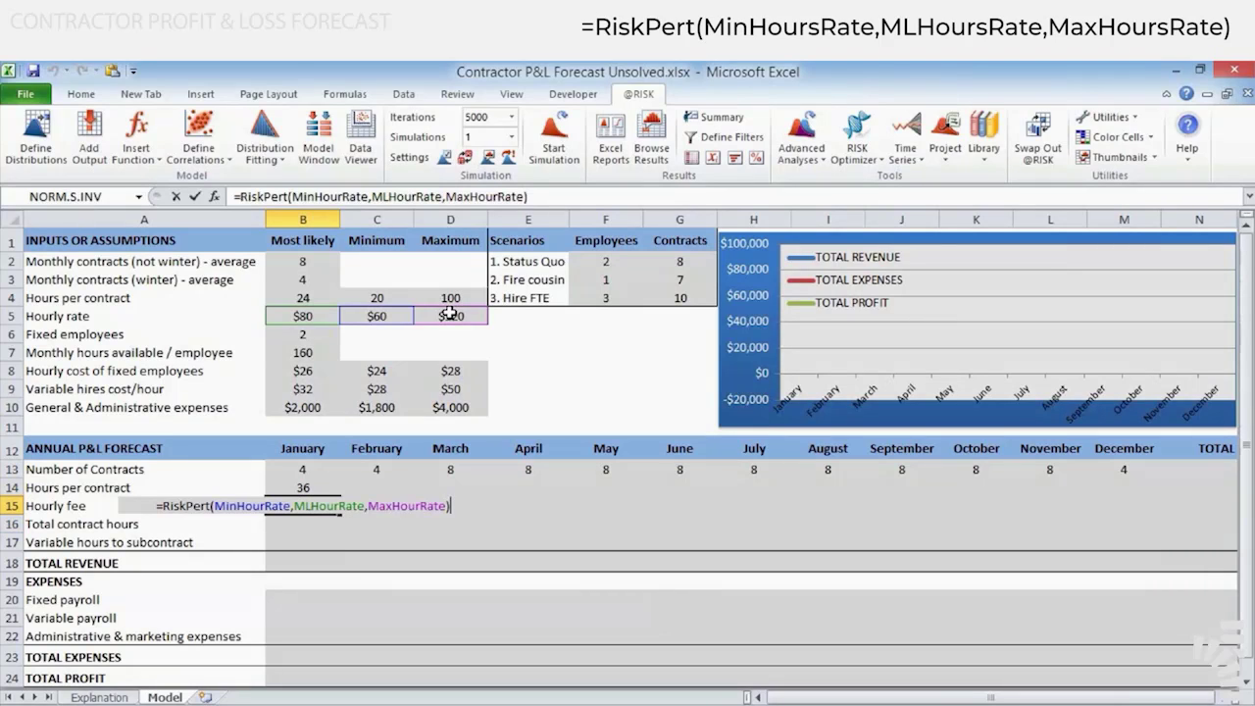
key("Escape")
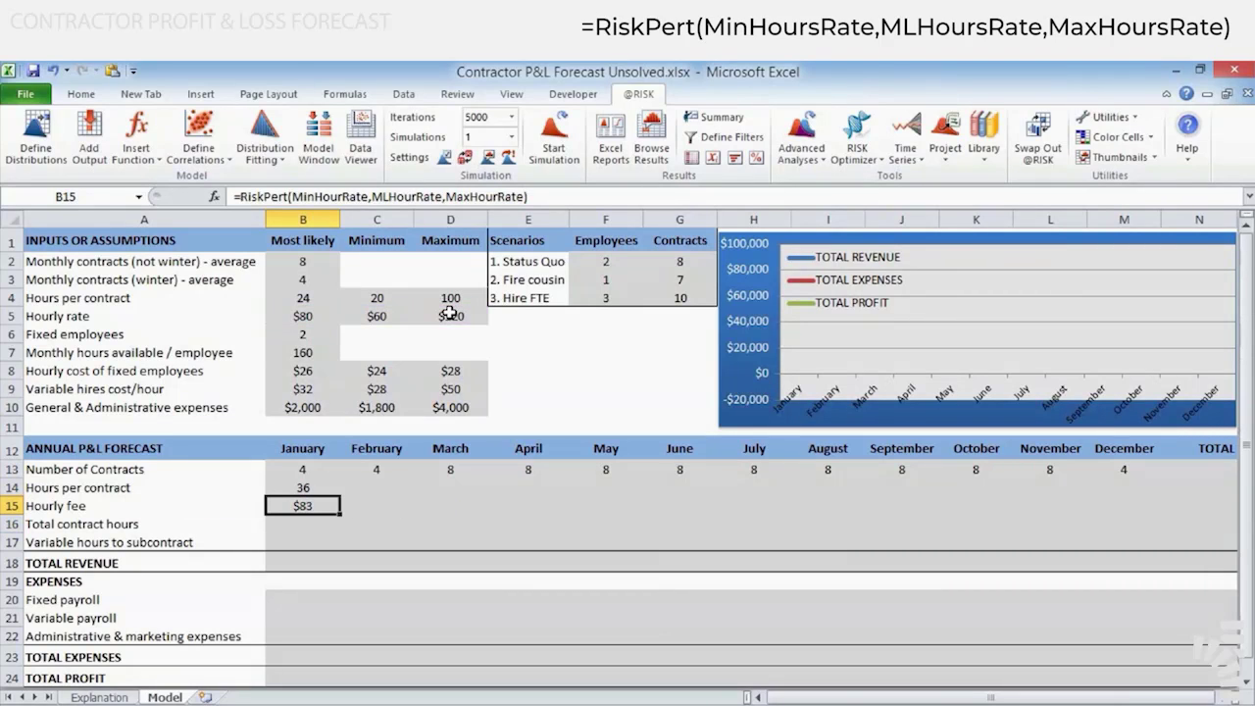
Calculate January's total contract hours in B16 with the formula =B13*B14
key("Down")
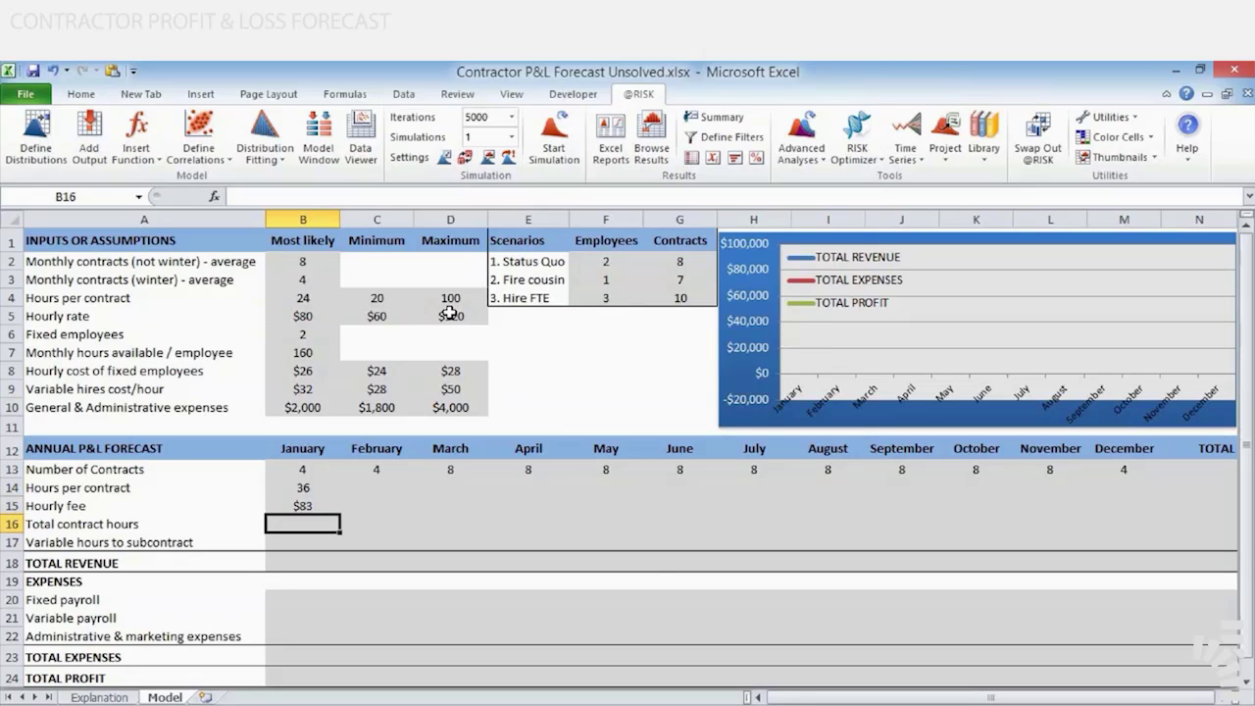
type("=")
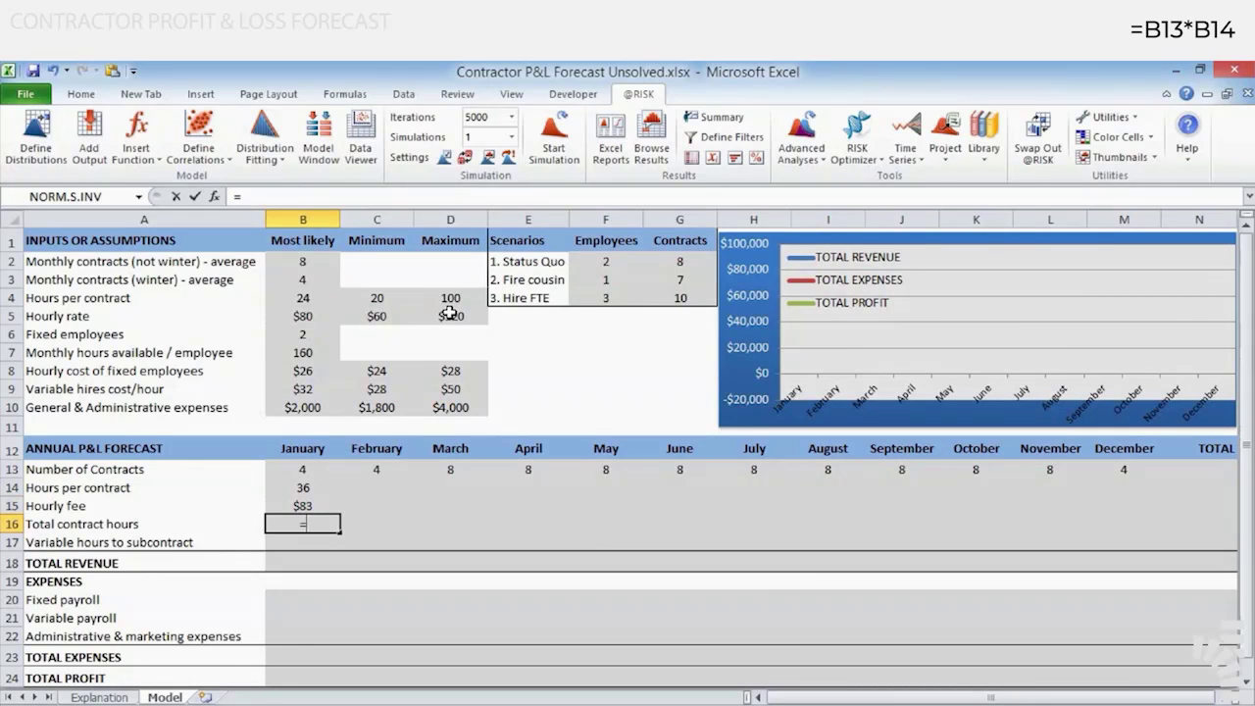
key("Up")
key("Up")
key("Up")
type("*")
key("Up")
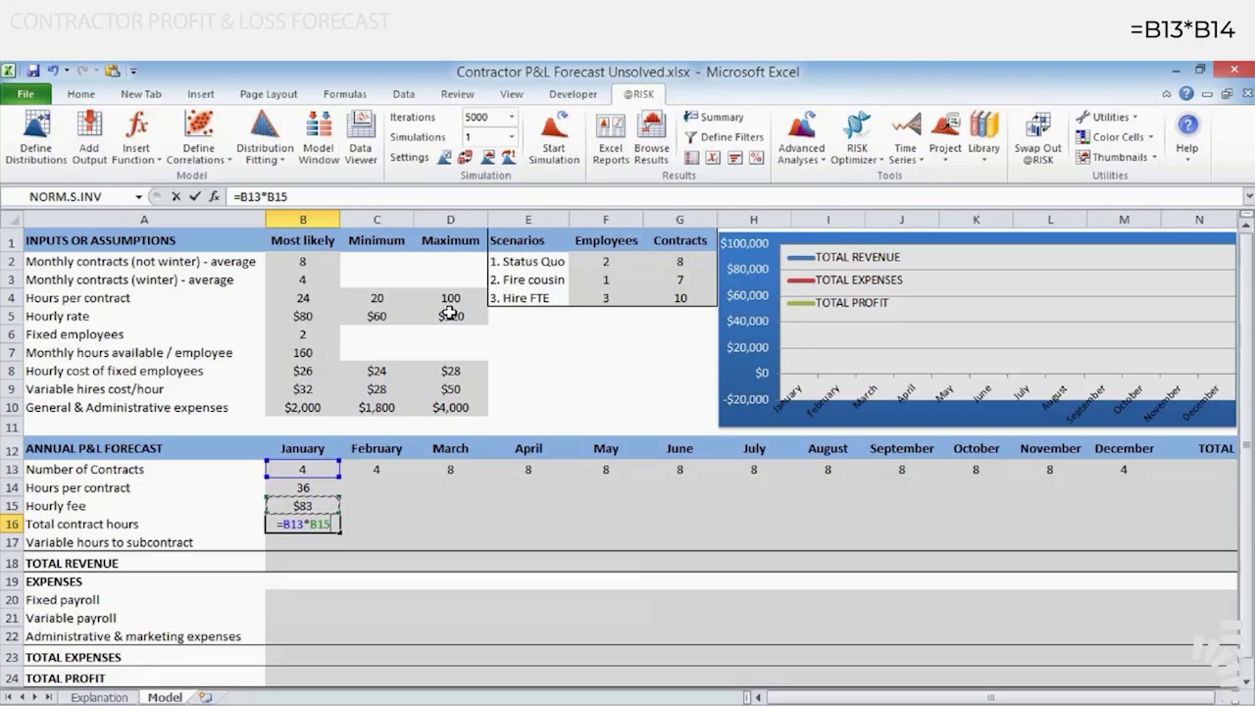
key("Up")
key("ctrl+Return")
key("F2")
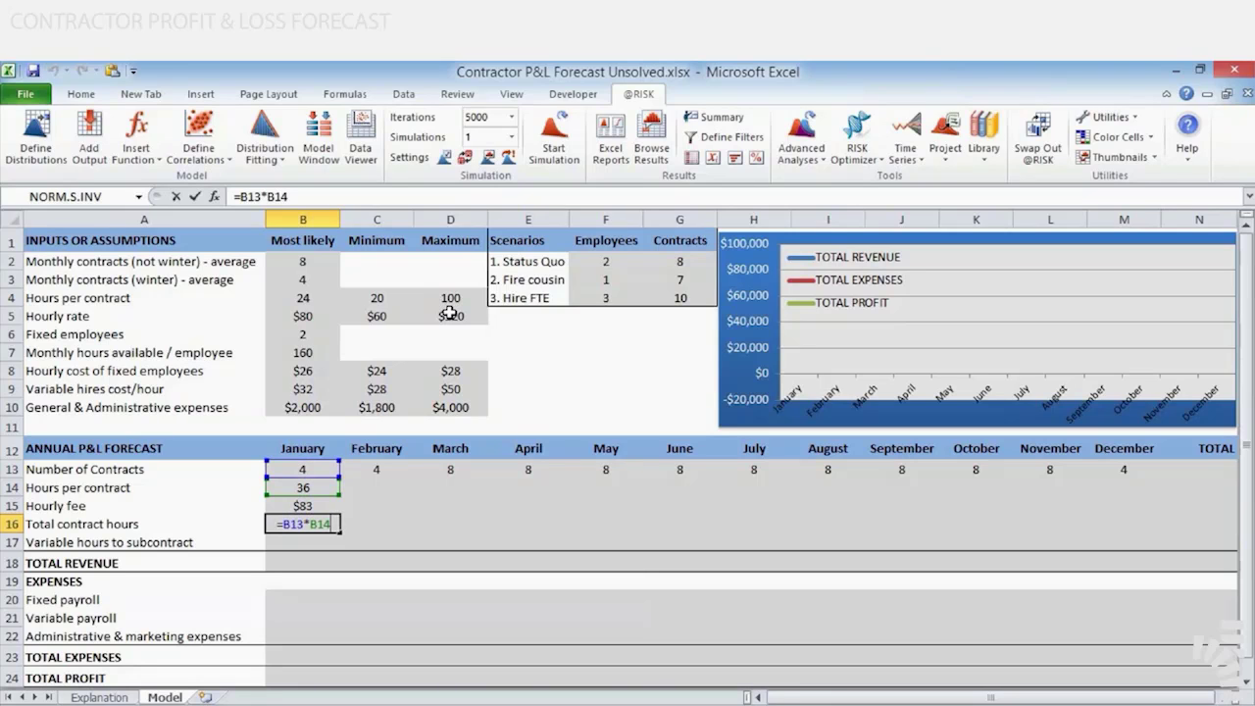
key("Escape")
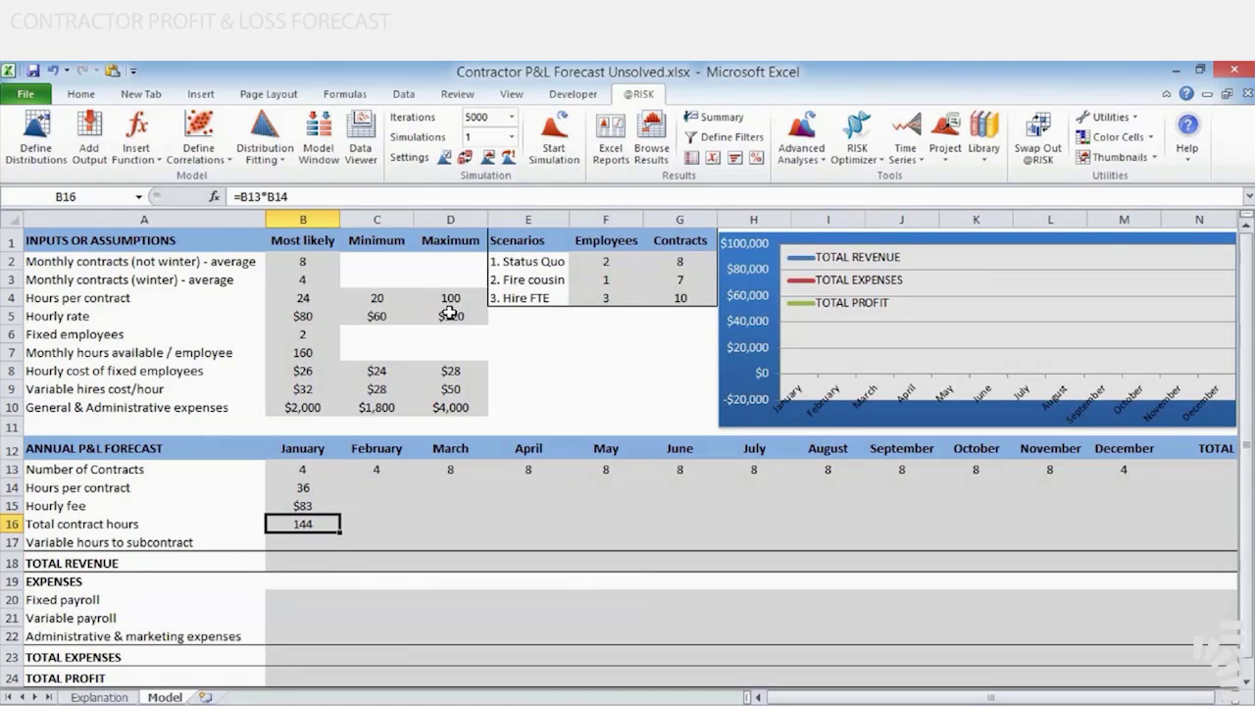
Calculate January's variable hours to subcontract in B17 with the formula =MAX(0,B16-FixedEmployees*AvailableHoursEmp)
key("Down")
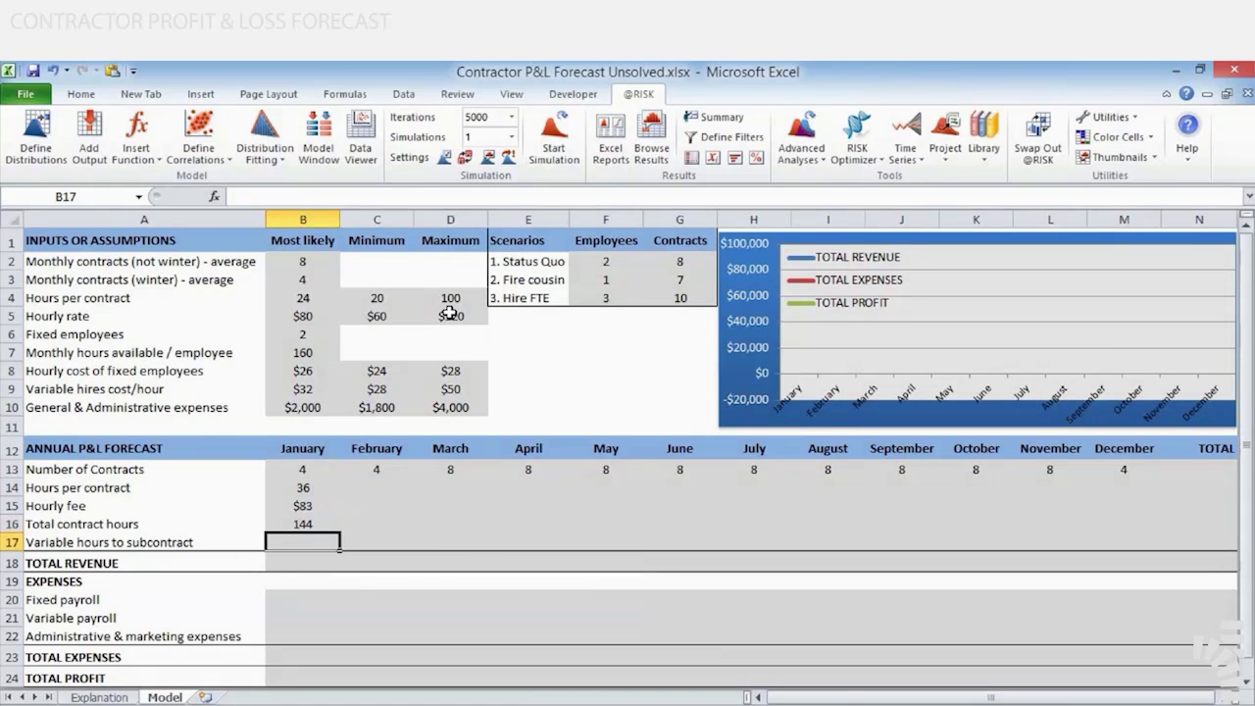
type("=")
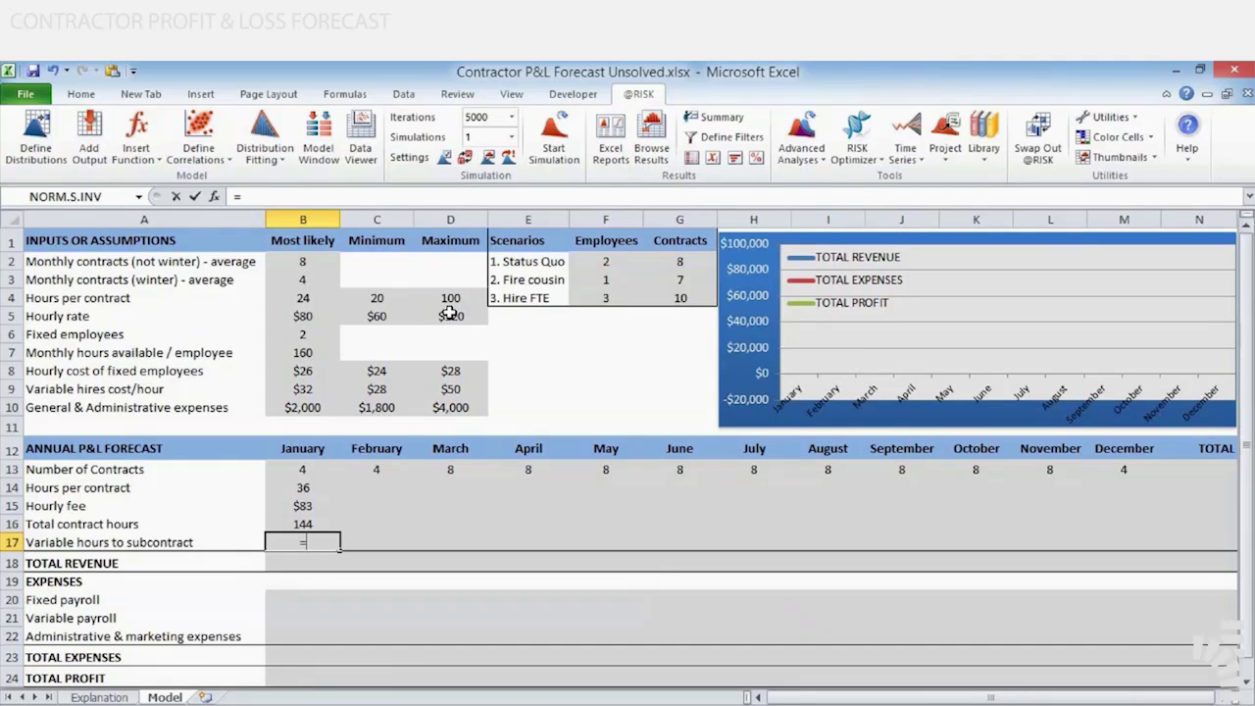
type("max(0")
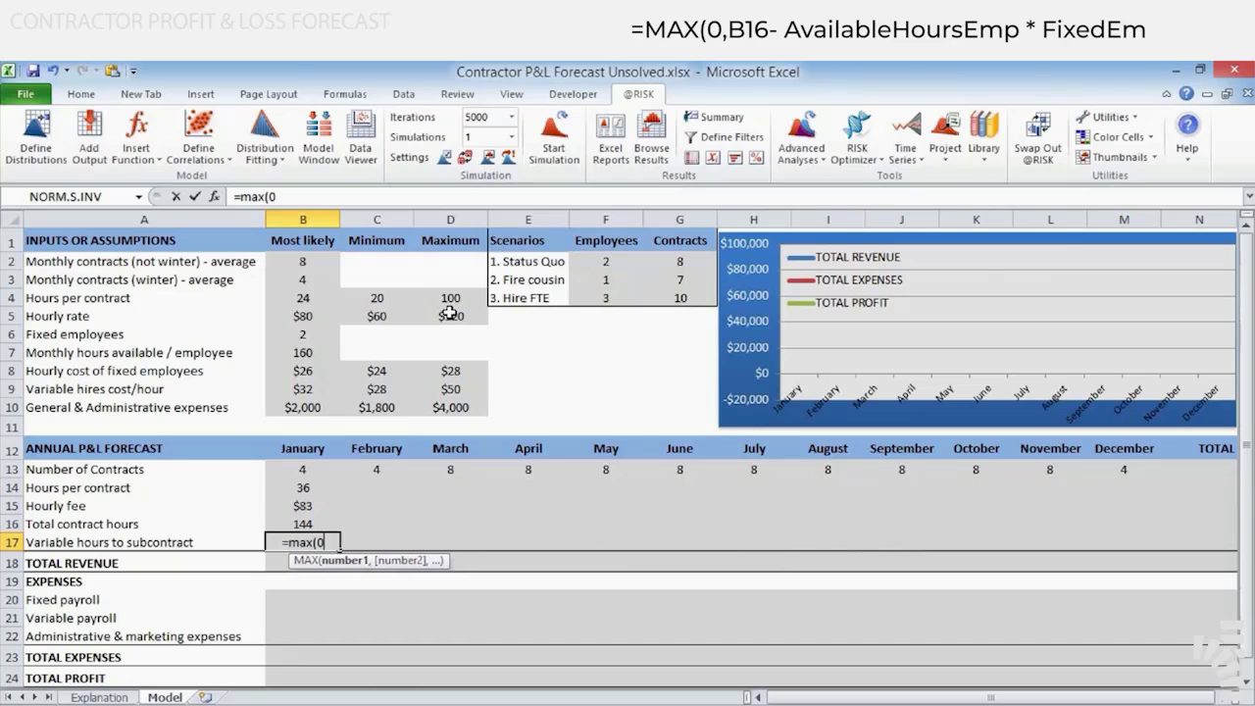
type(",b1")
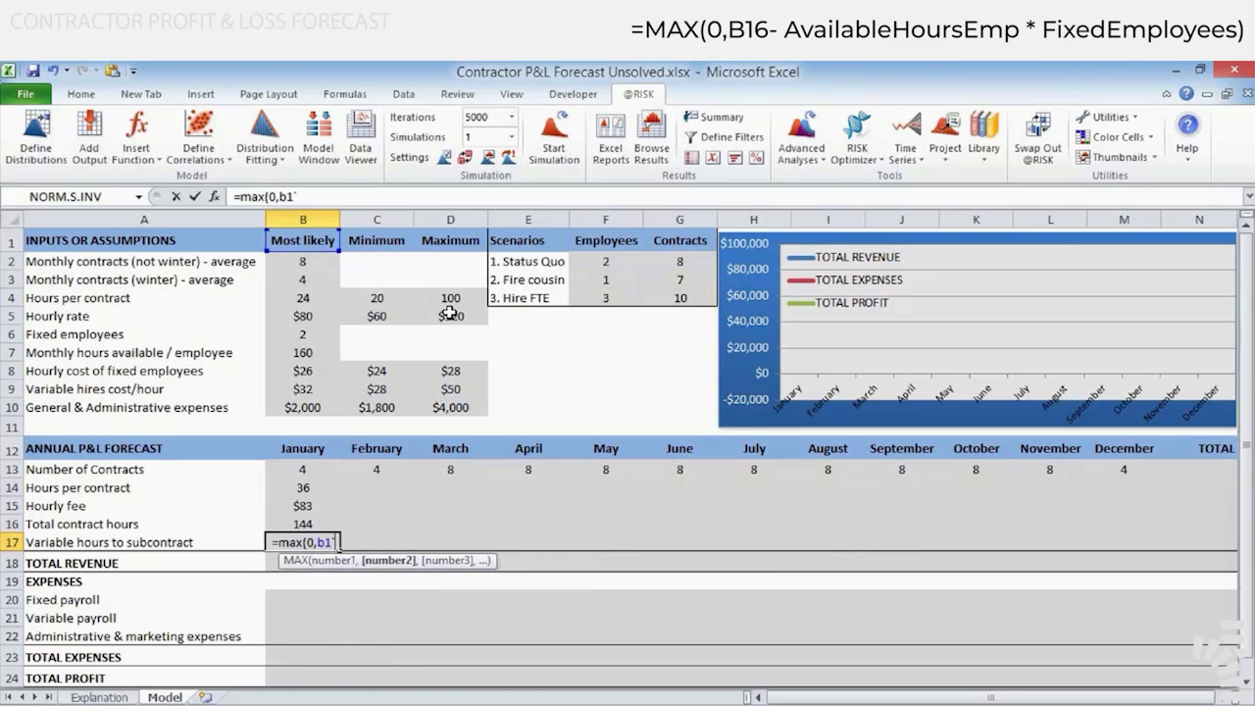
type("6-")
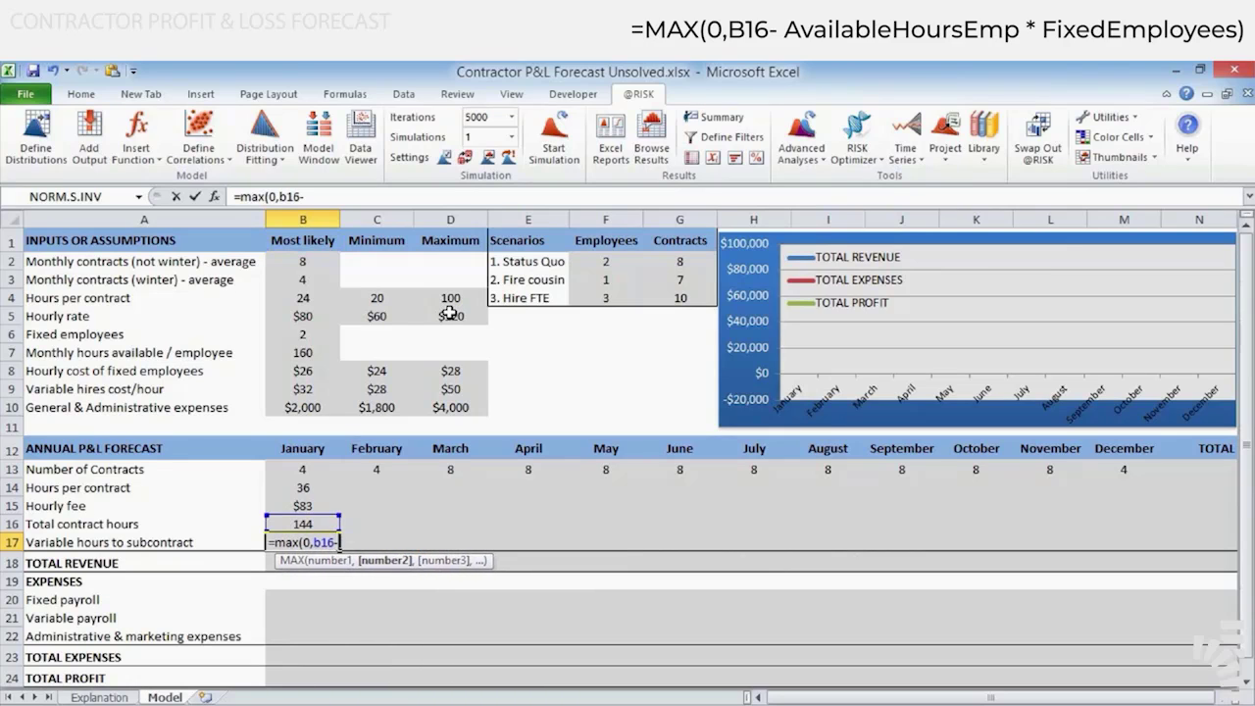
left_click(320, 333)
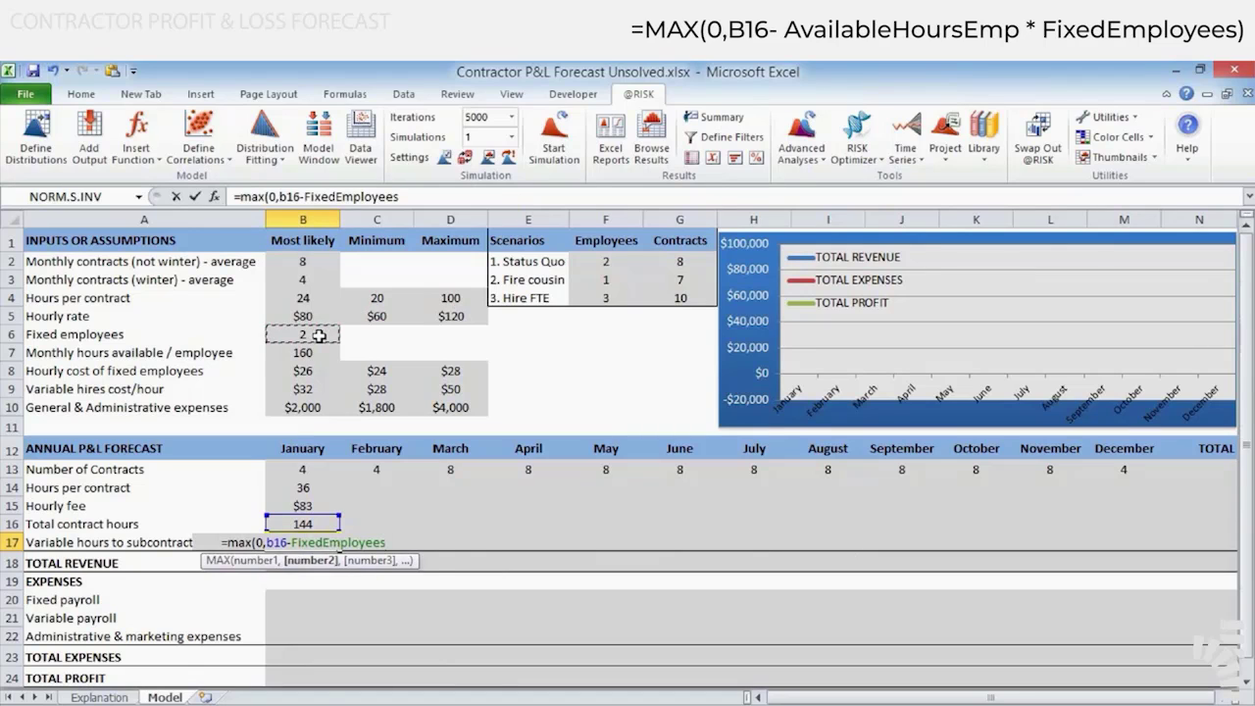
type("*")
left_click(320, 351)
type(")")
key("Return")
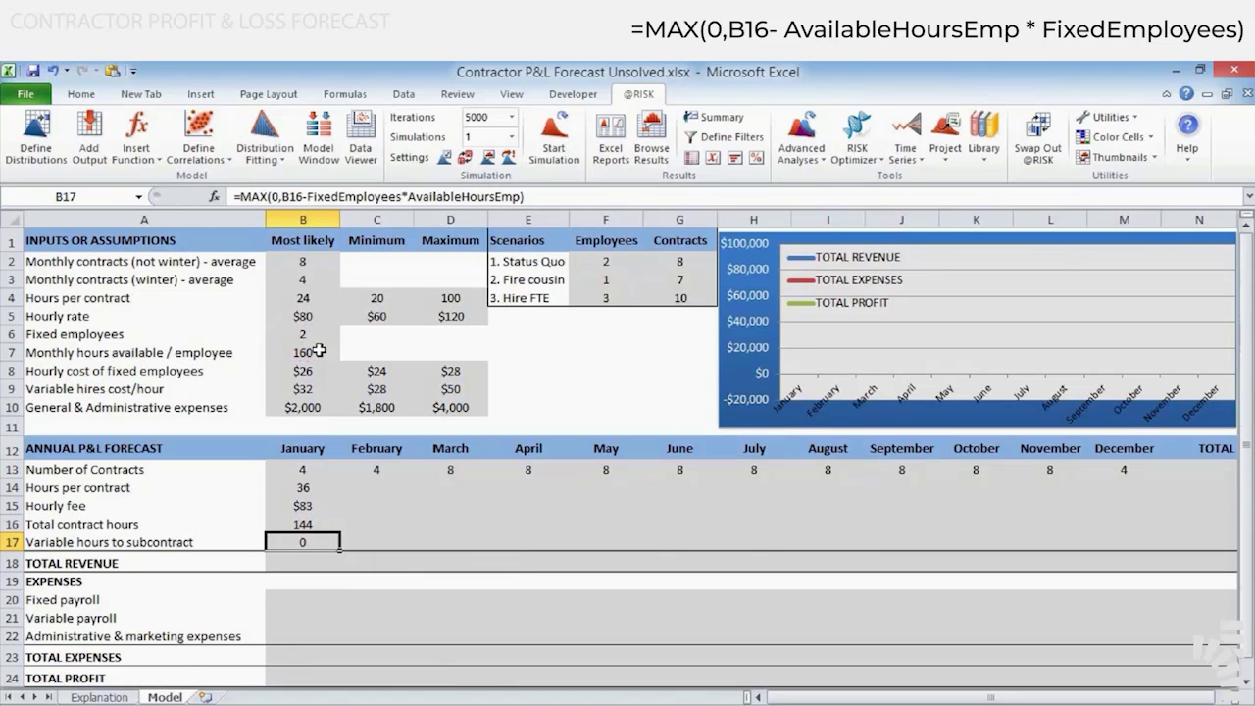
key("F2")
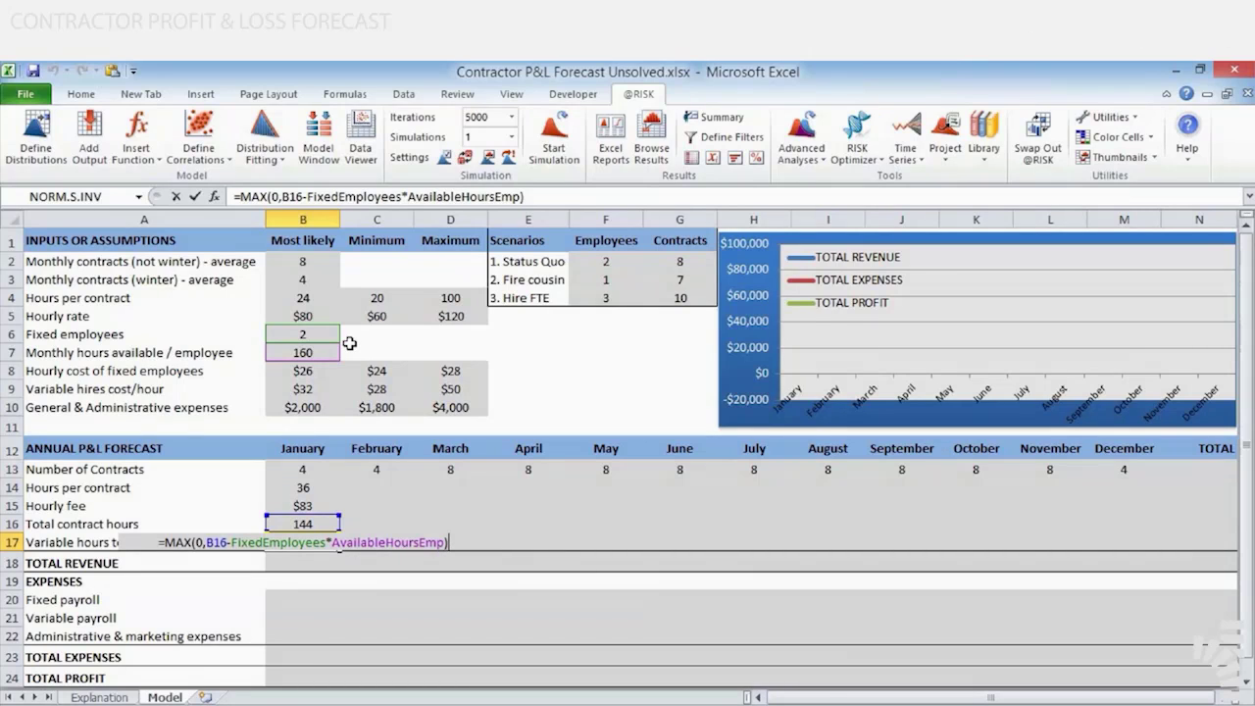
key("ctrl+Return")
Calculate January's total revenue in B18 with the formula =B13*B14*B15
key("Down")
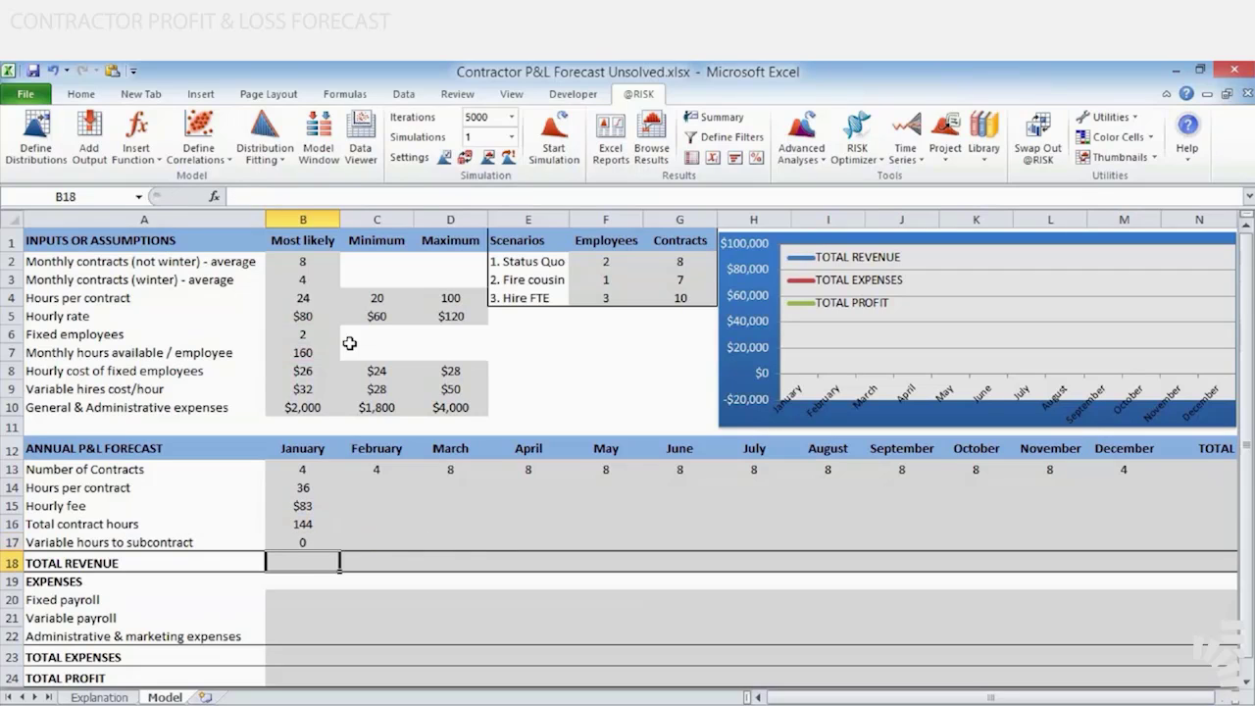
type("=")
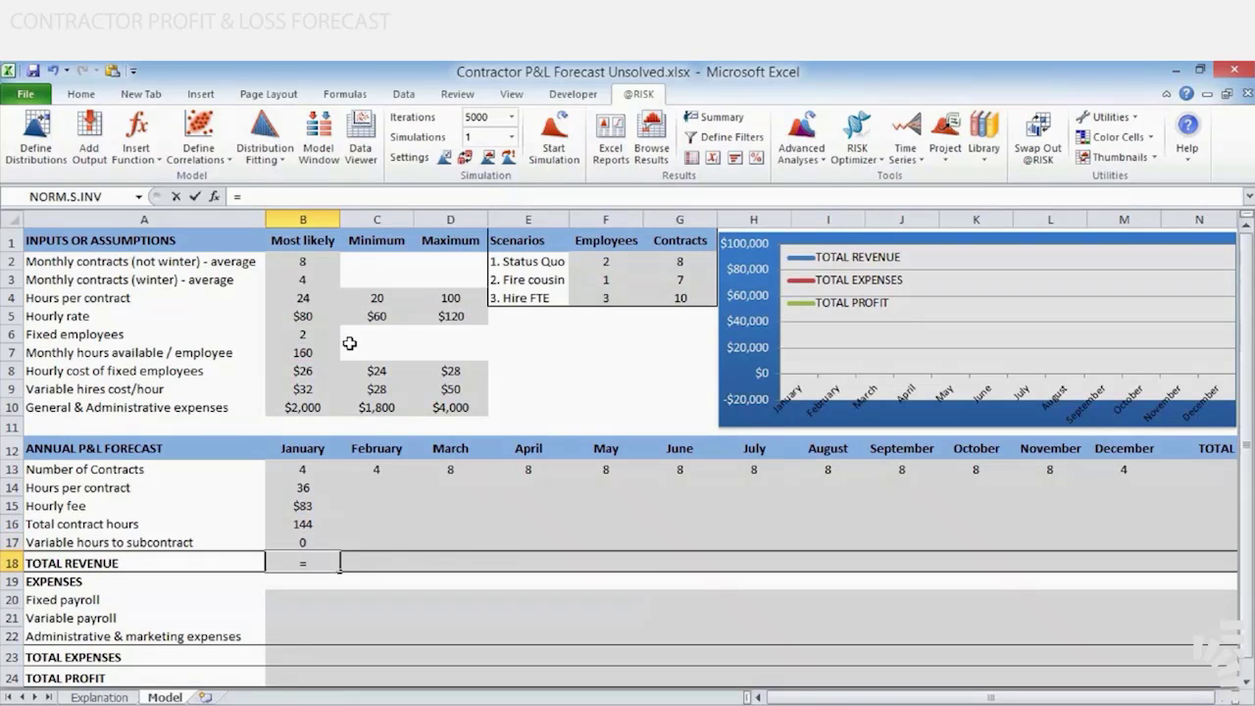
key("Up")
key("Up")
key("Up")
key("Up")
key("Up")
type("*")
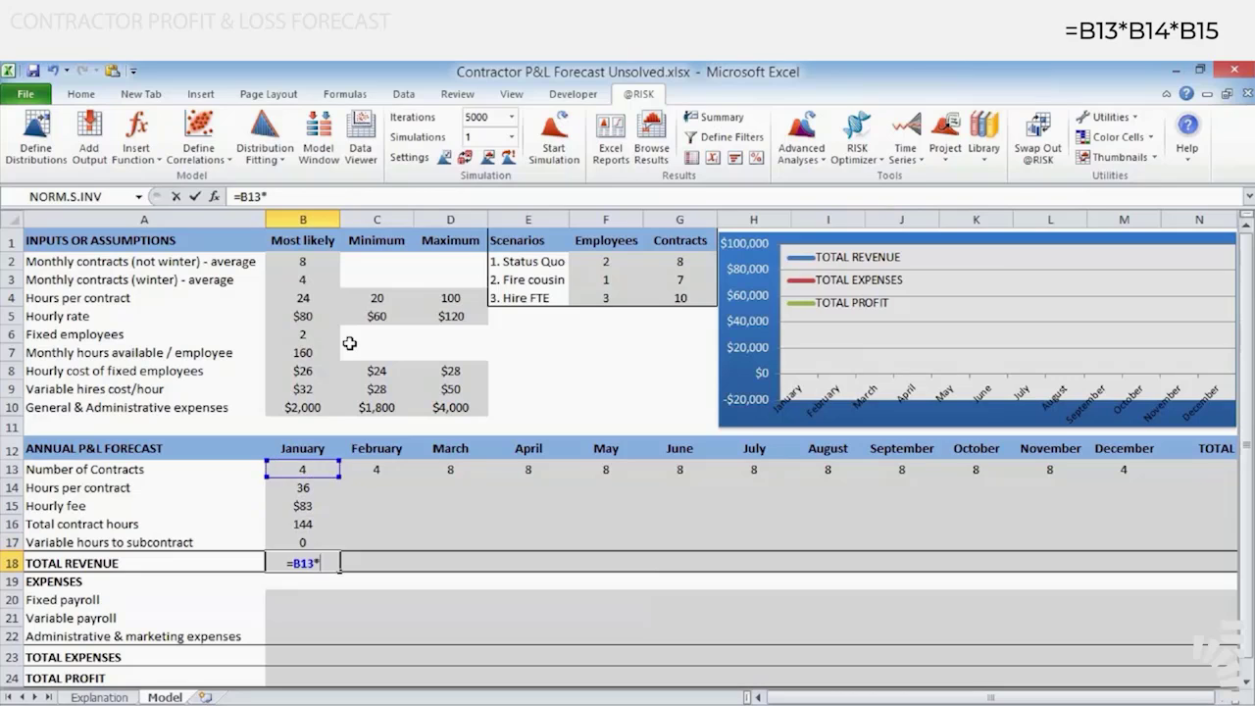
key("Up")
key("Up")
key("Up")
key("Up")
type("*")
key("Up")
key("Up")
key("Up")
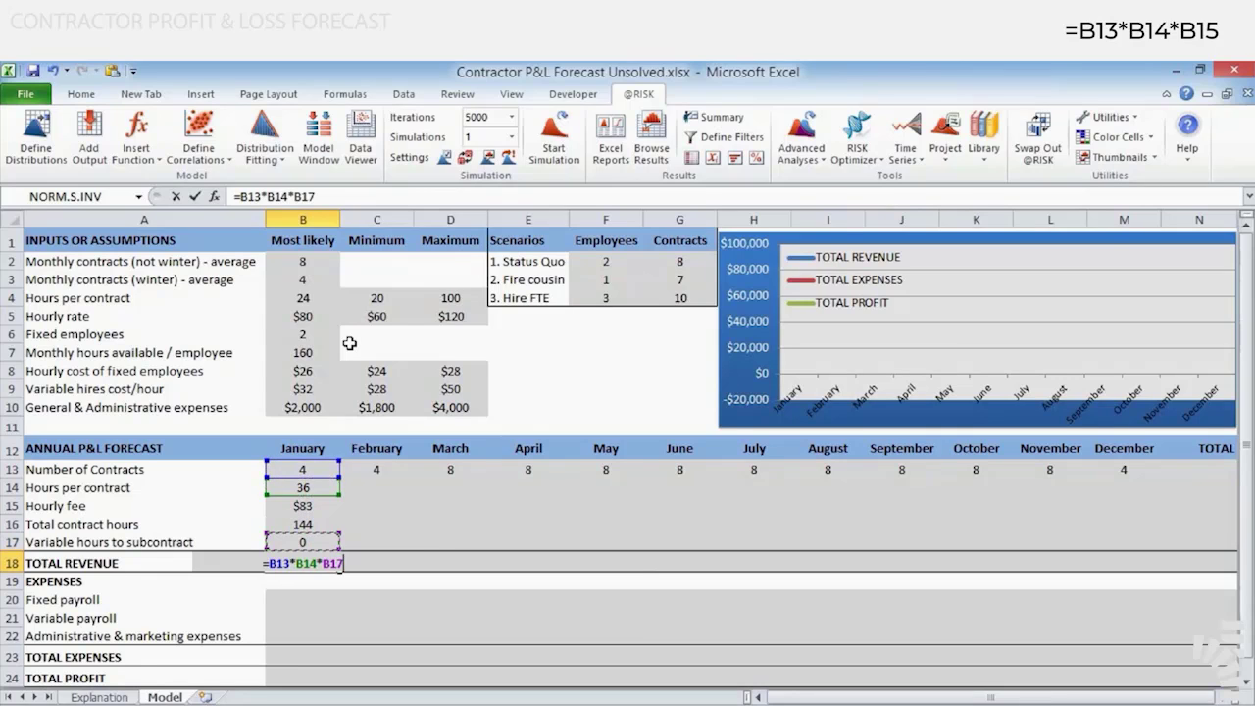
key("ctrl+Return")
Examine which January cells the total revenue formula in B18 refers to
key("F2")
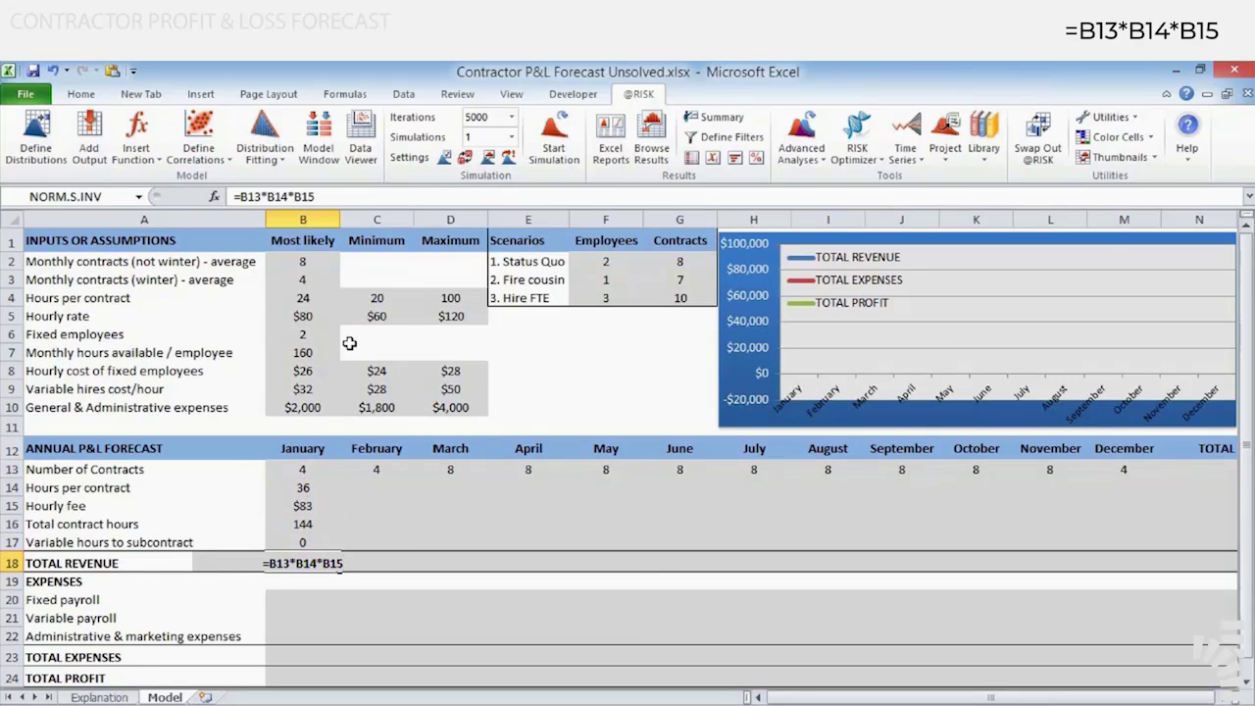
key("Escape")
key("F2")
key("Escape")
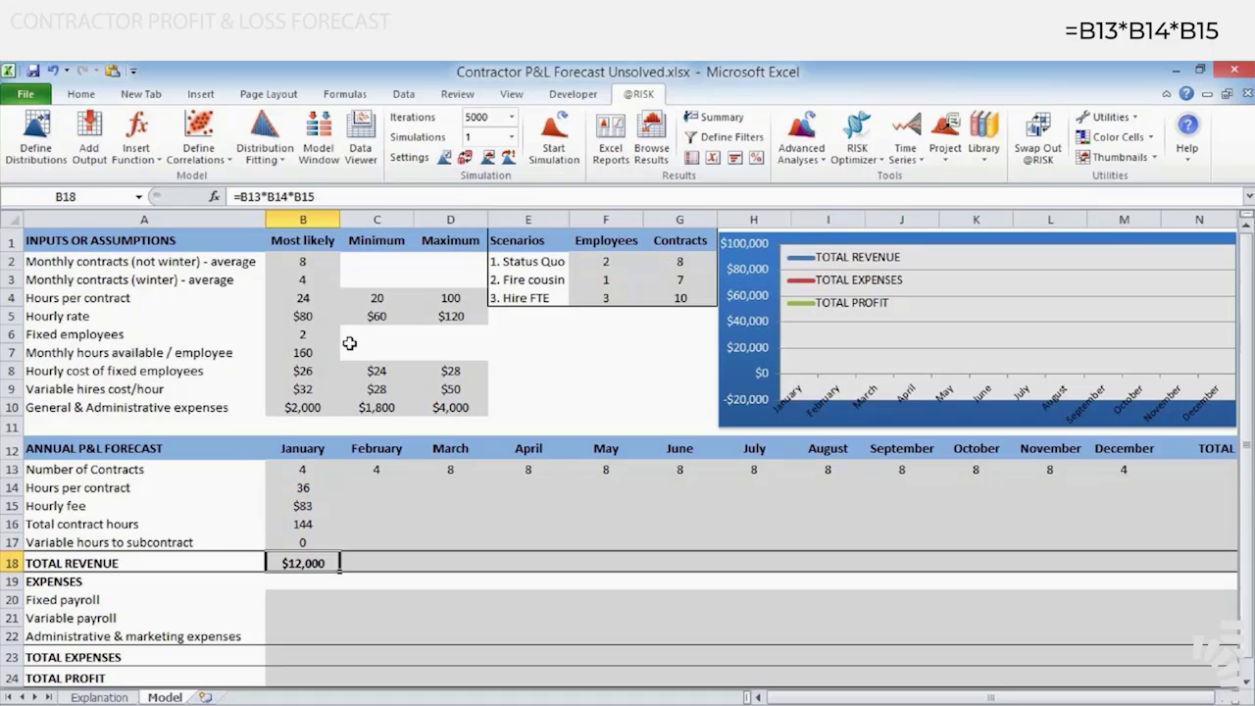
key("F2")
key("Escape")
key("F2")
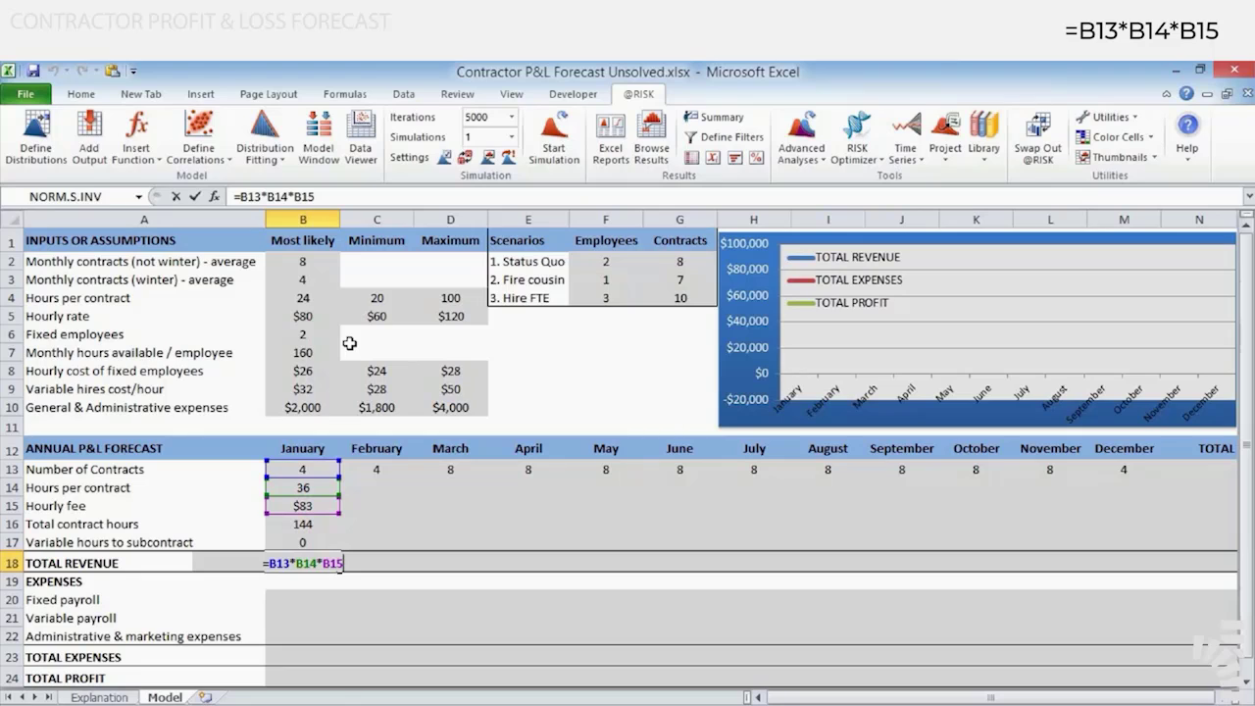
key("ctrl+Return")
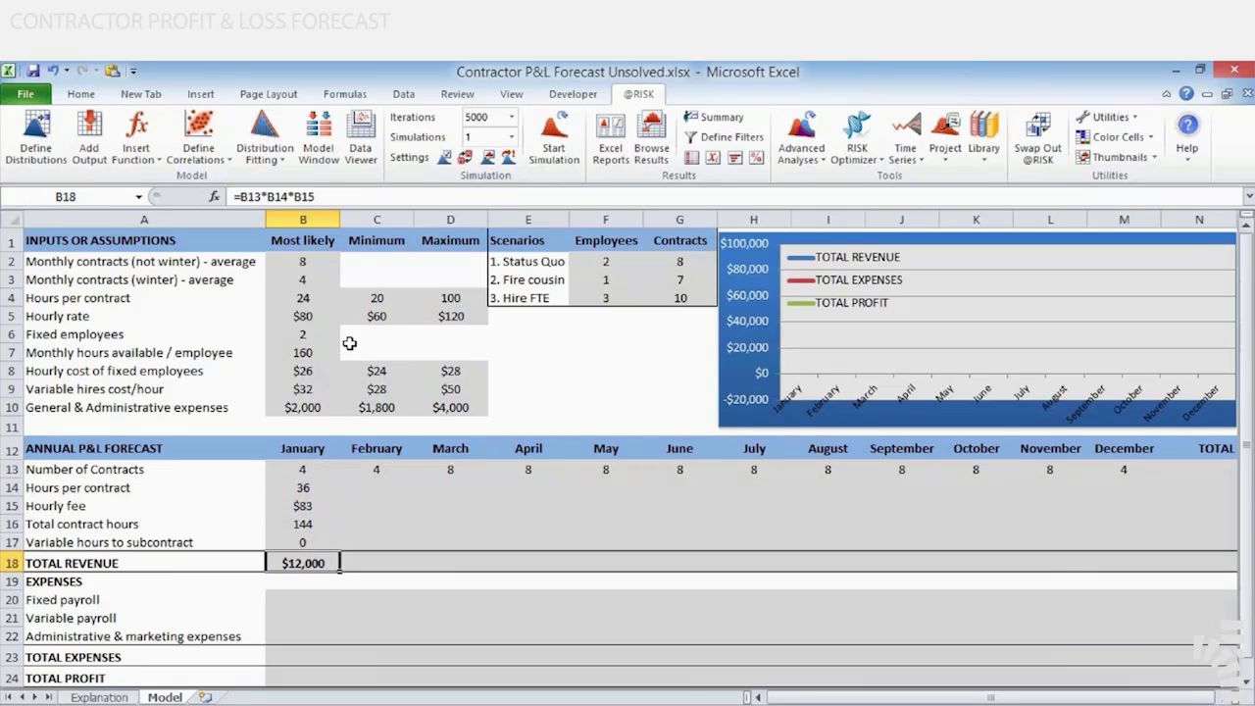
Enter =RiskPert(MinCostFTE,MLCostFTE,MaxCostFTE) in B20 for January's fixed payroll, using the hourly cost cells of fixed employees
key("Down")
key("Down")
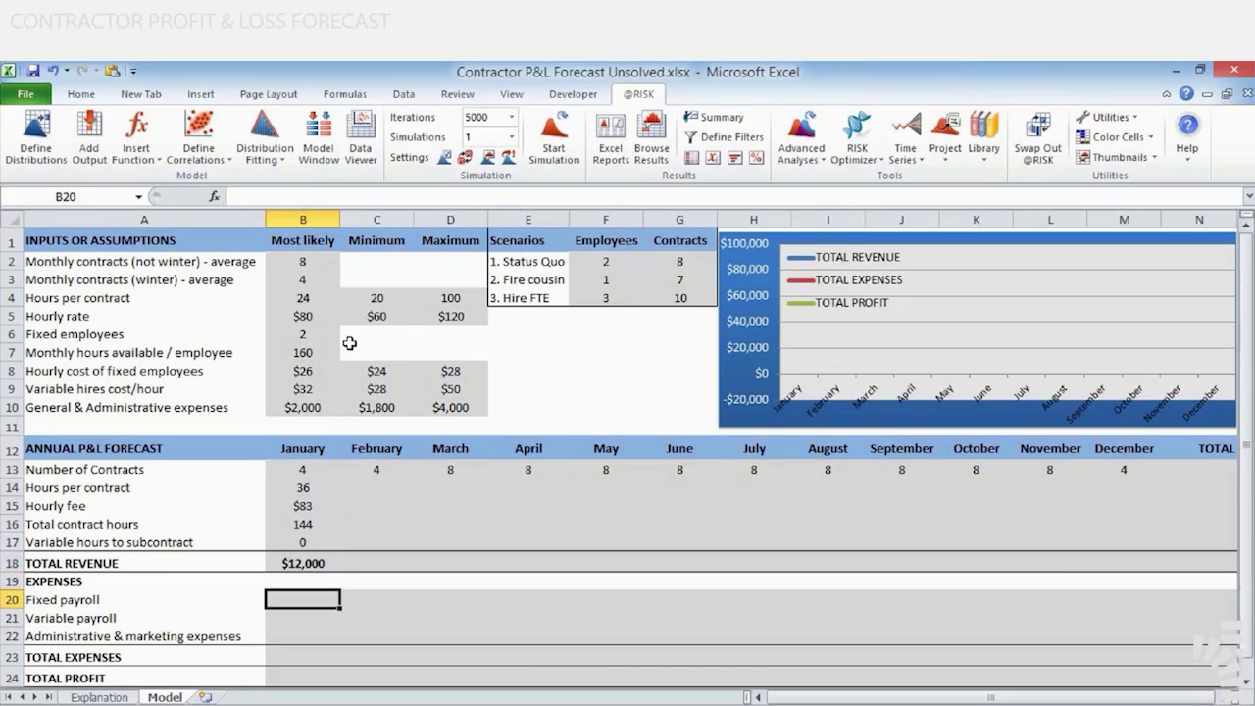
type("=r")
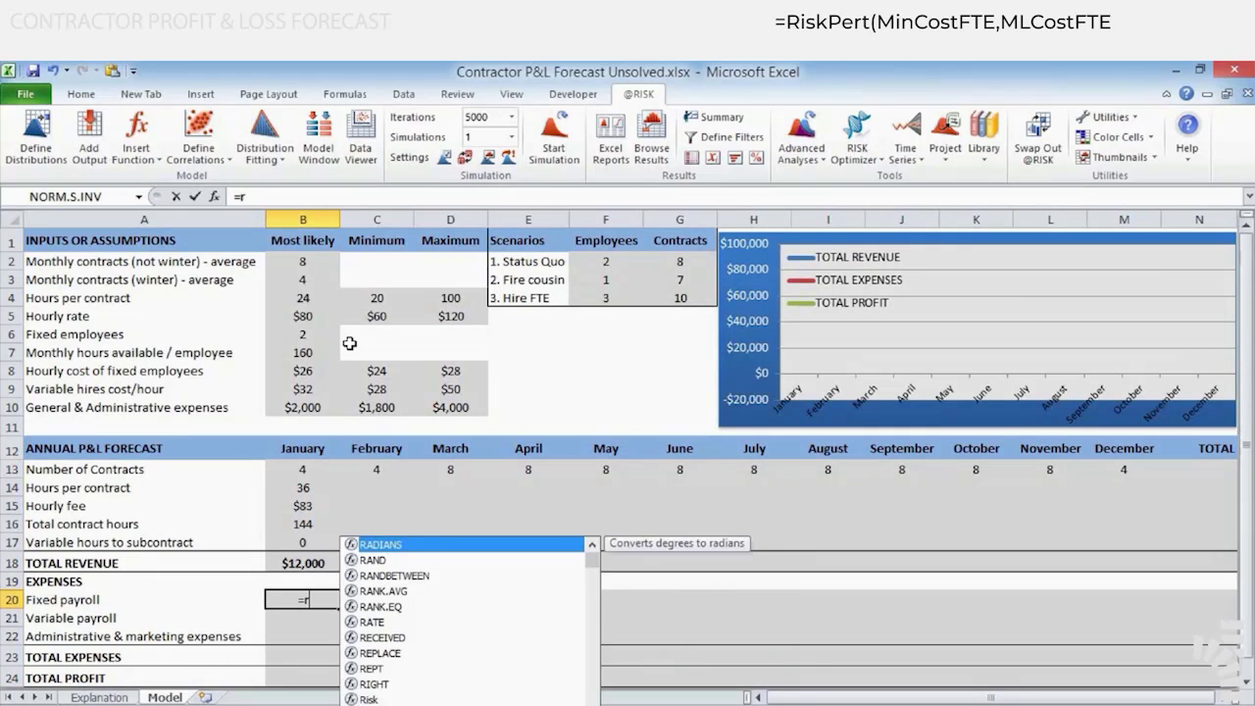
key("BackSpace")
key("Caps_Lock")
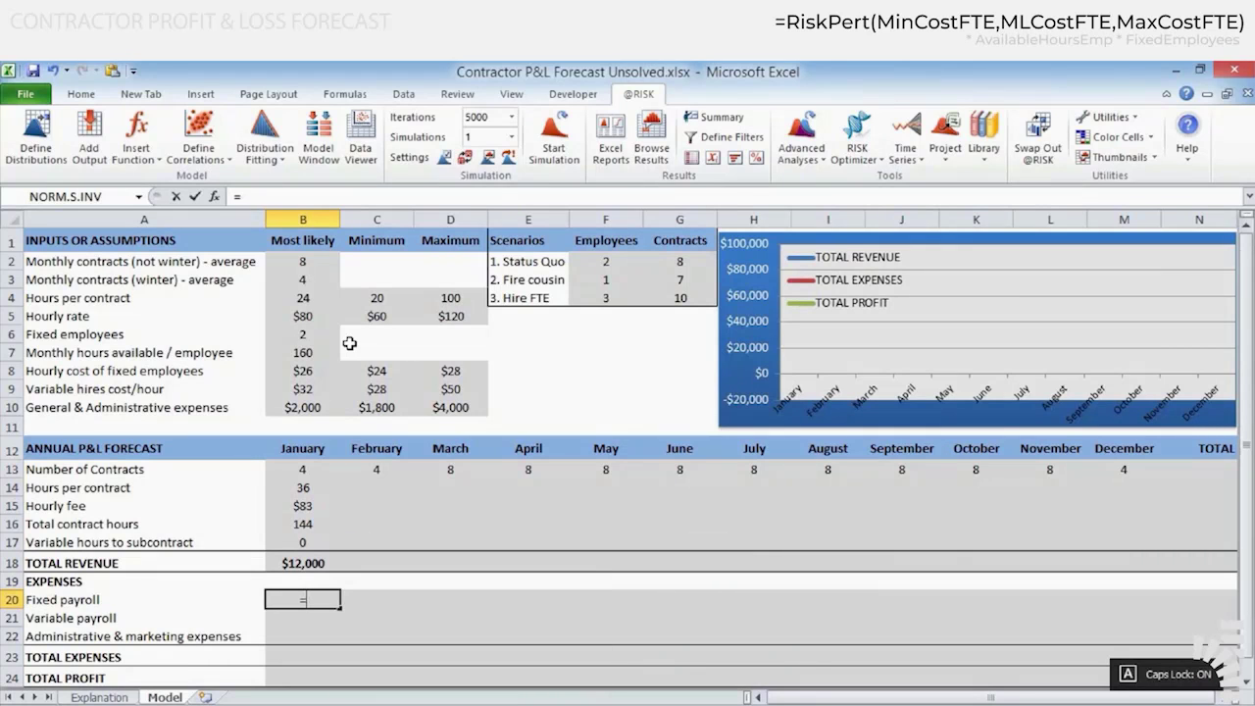
type("RISKPERT(")
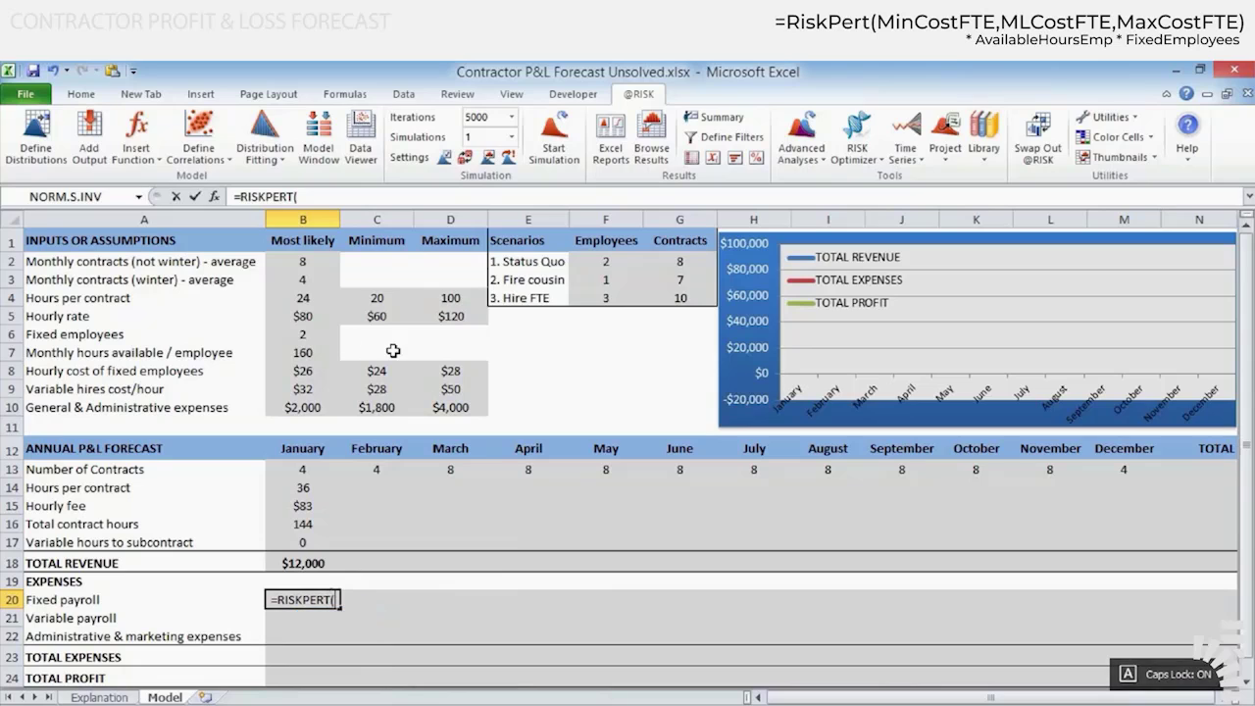
left_click(378, 368)
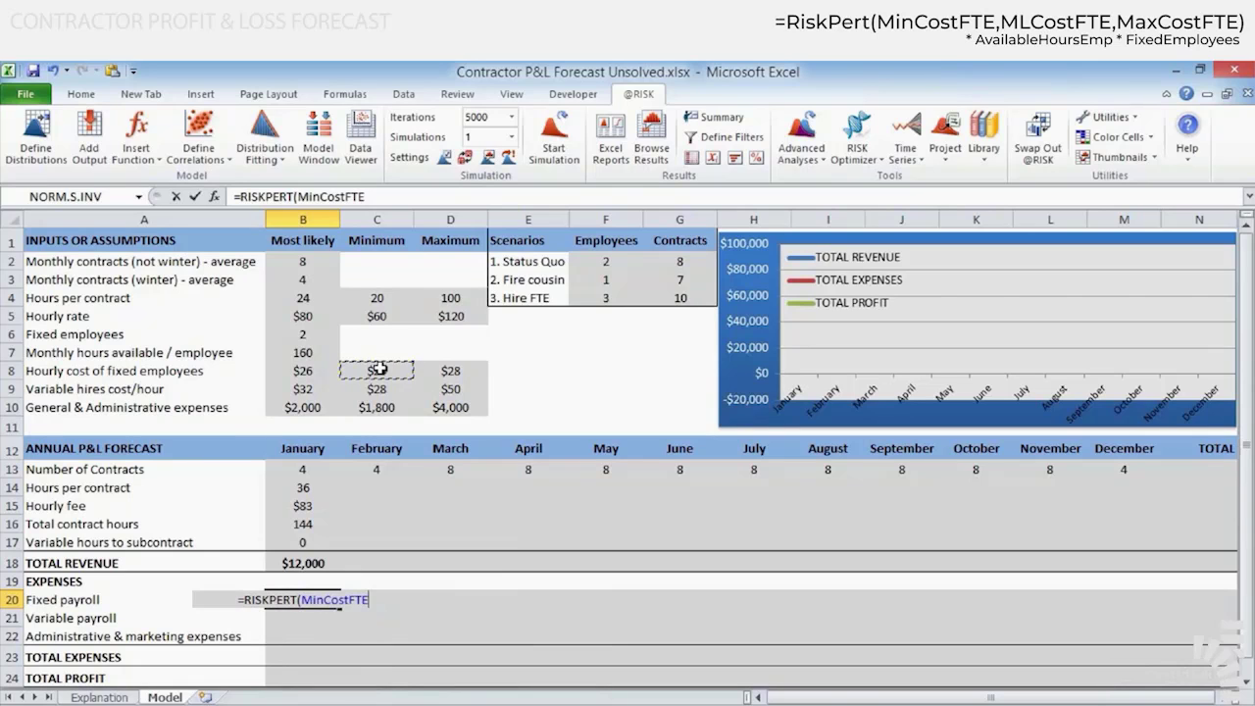
type(",")
left_click(296, 375)
type(",MaxCostFTE")
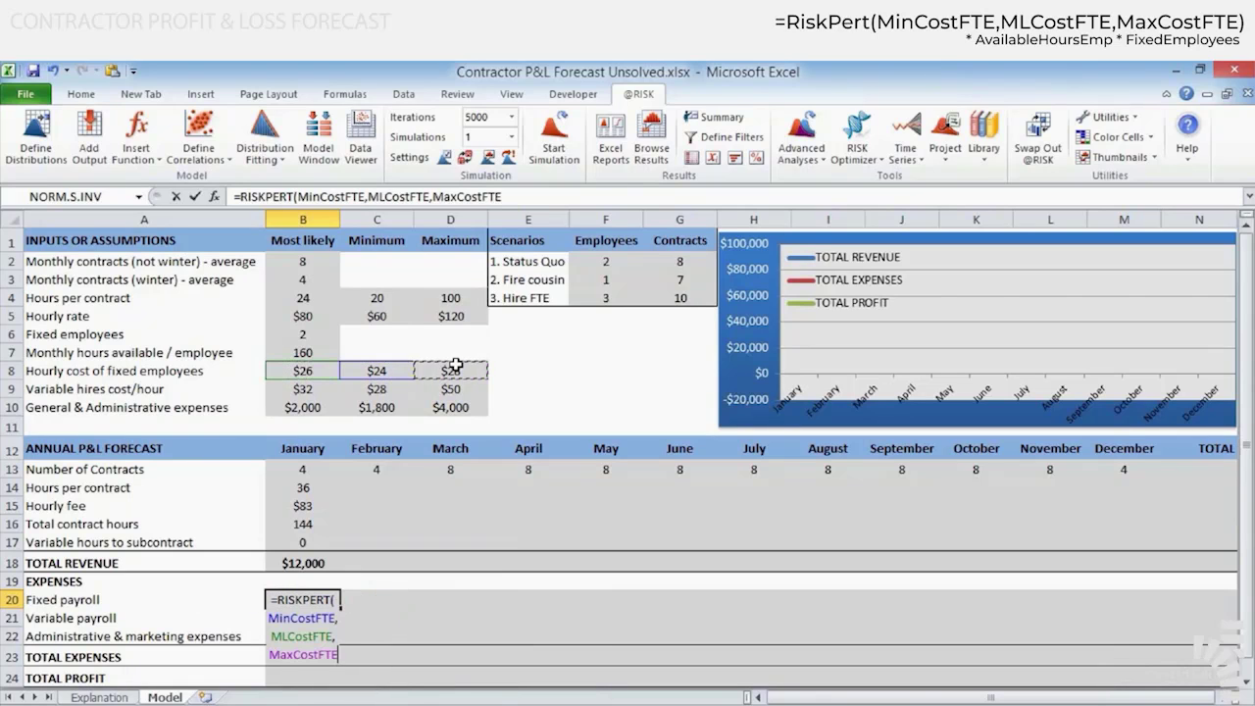
left_click(455, 368)
type(")")
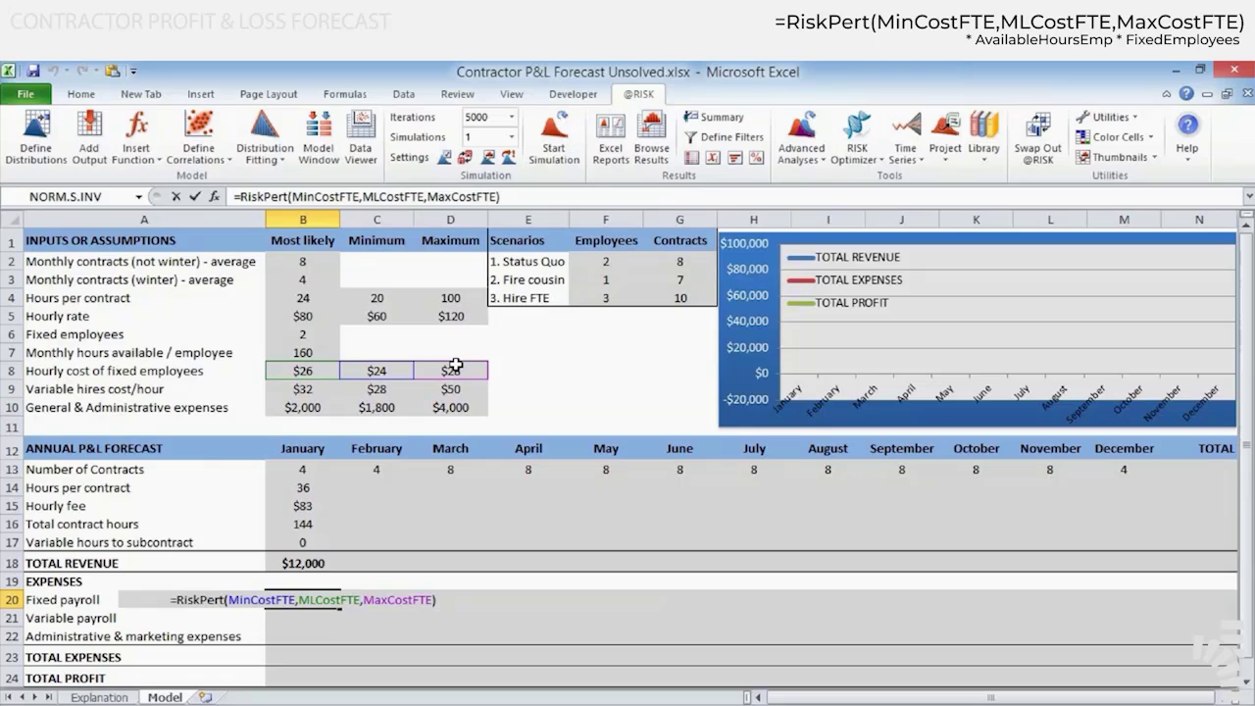
key("ctrl+Return")
Extend the fixed payroll formula in B20 by multiplying the RiskPert function by AvailableHoursEmp and FixedEmployees
key("F2")
type("*")
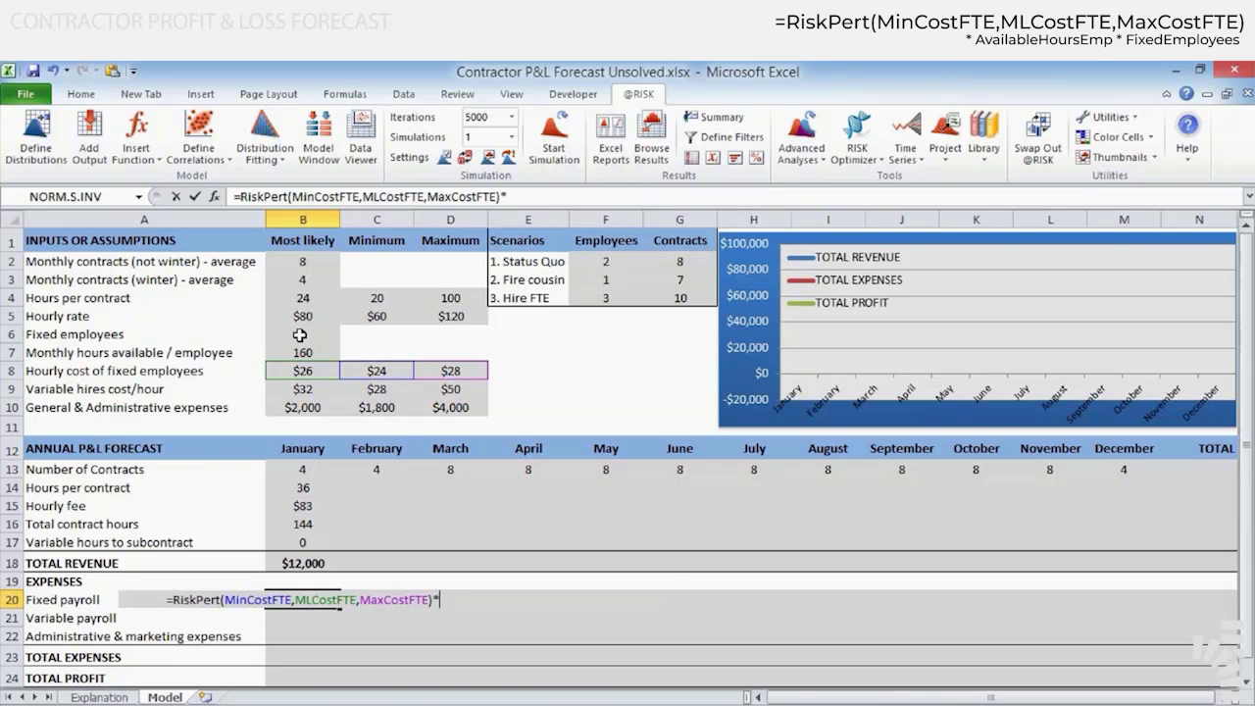
left_click(303, 352)
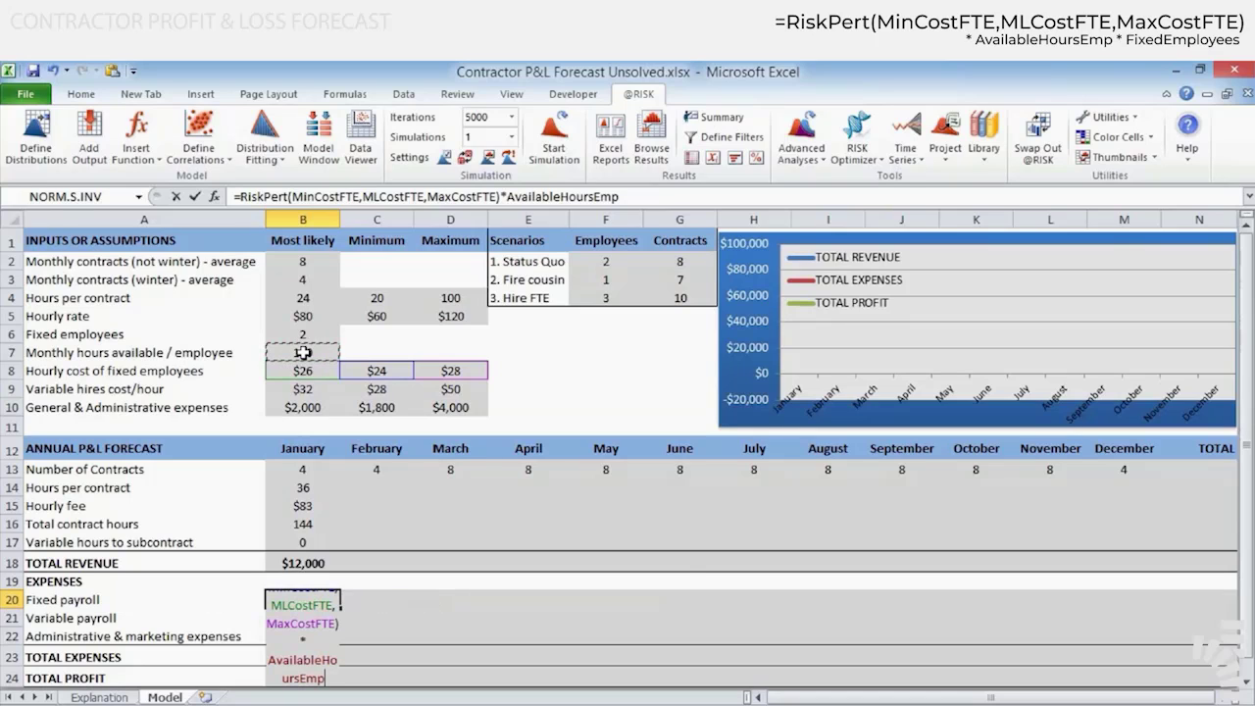
type("*")
left_click(301, 338)
key("Return")
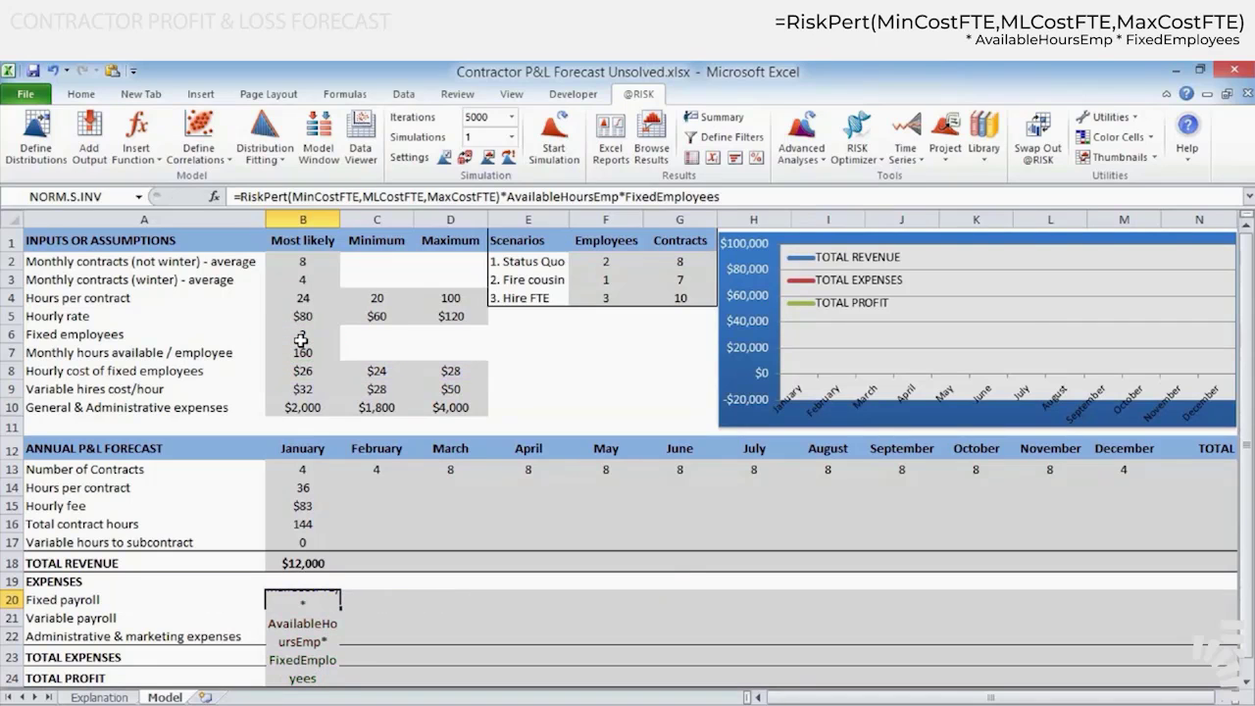
key("F2")
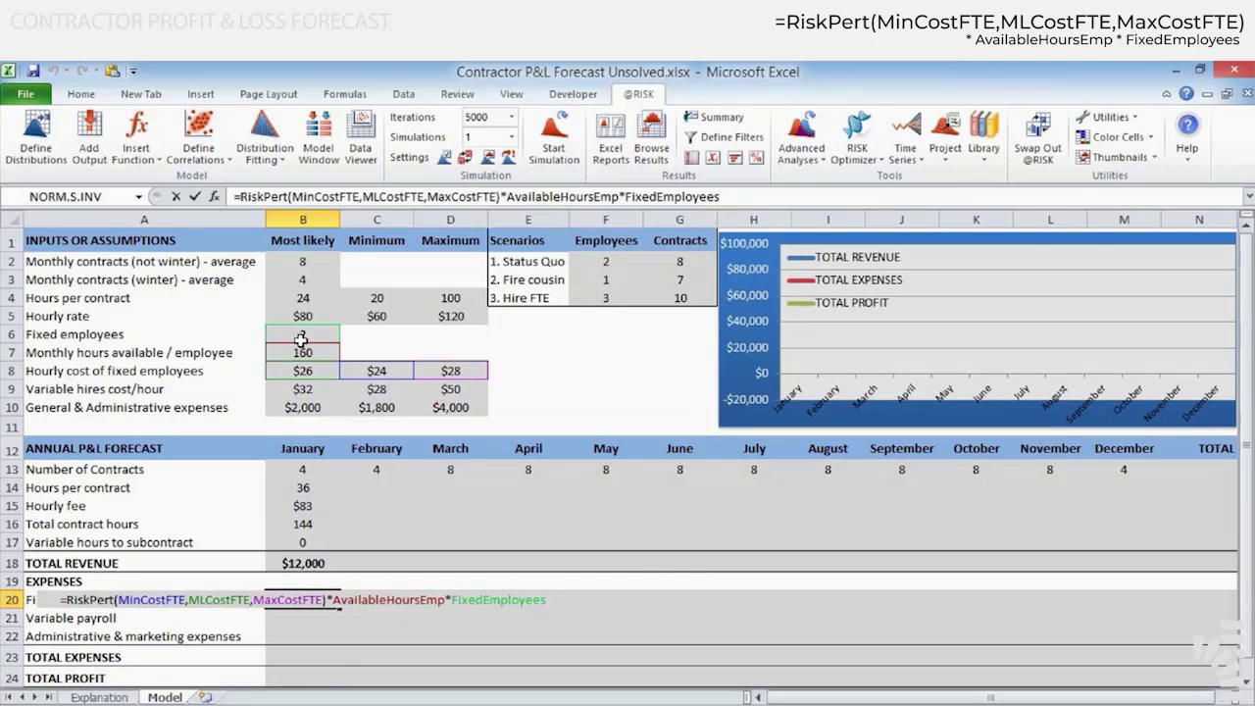
key("Return")
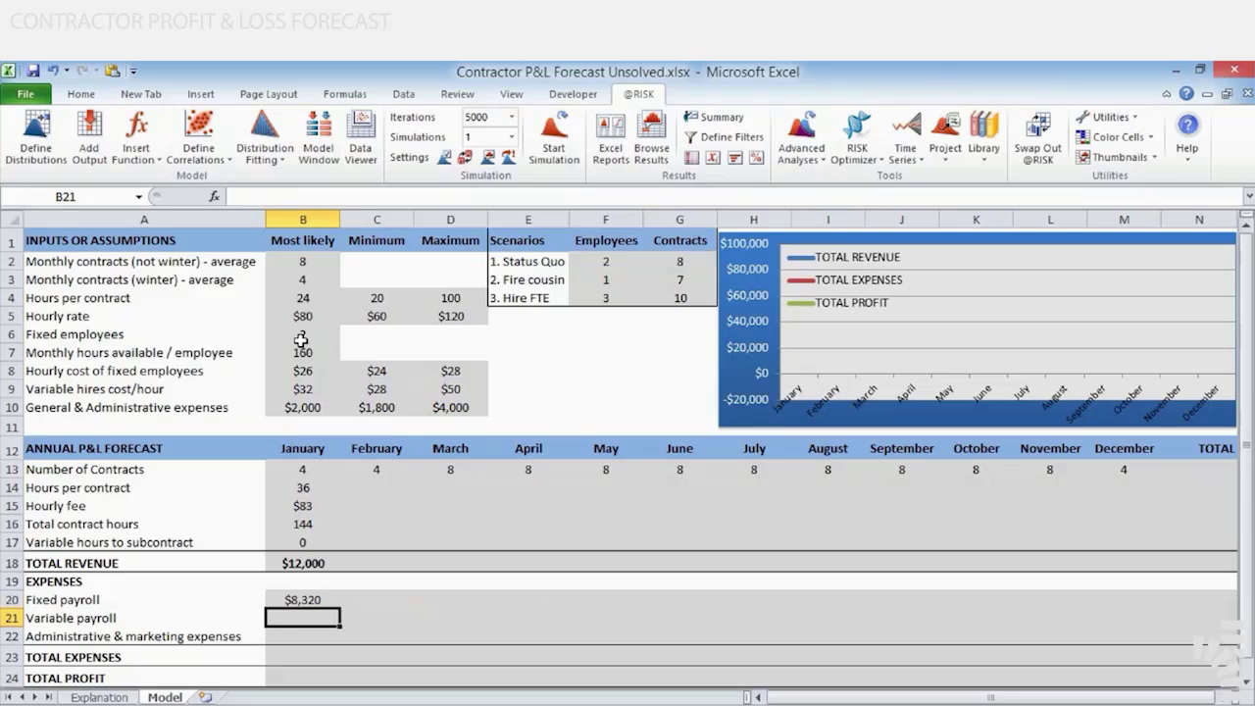
Enter =RiskPert(MinCostVarHire,MLCostVarHire,MaxCostVarHire) in B21 for January's variable payroll, using the variable hires cost cells
type("=")
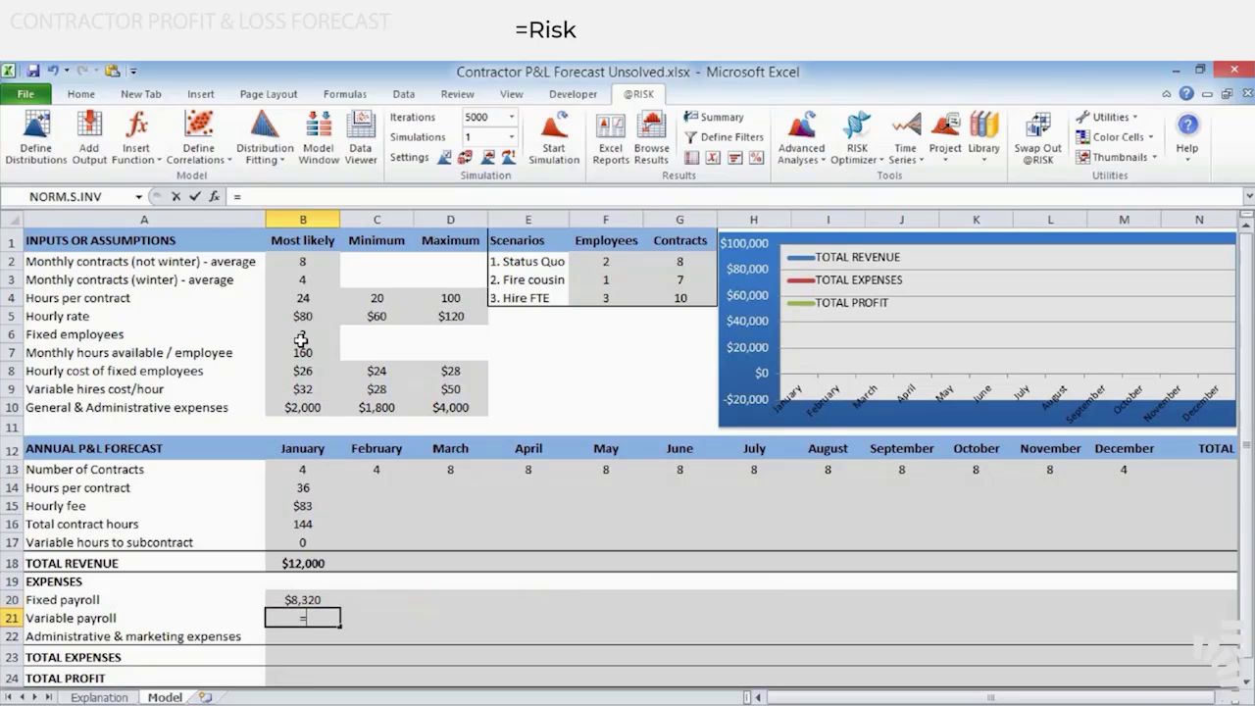
type("RISKPERT(")
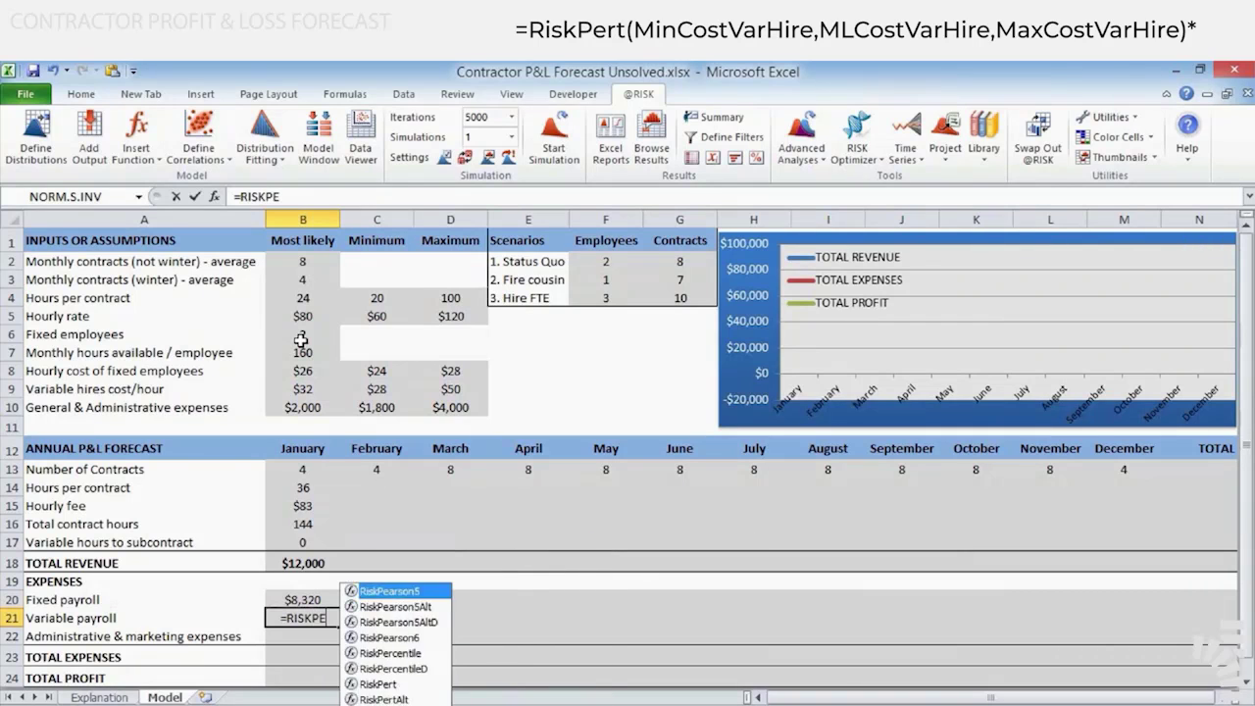
left_click(376, 389)
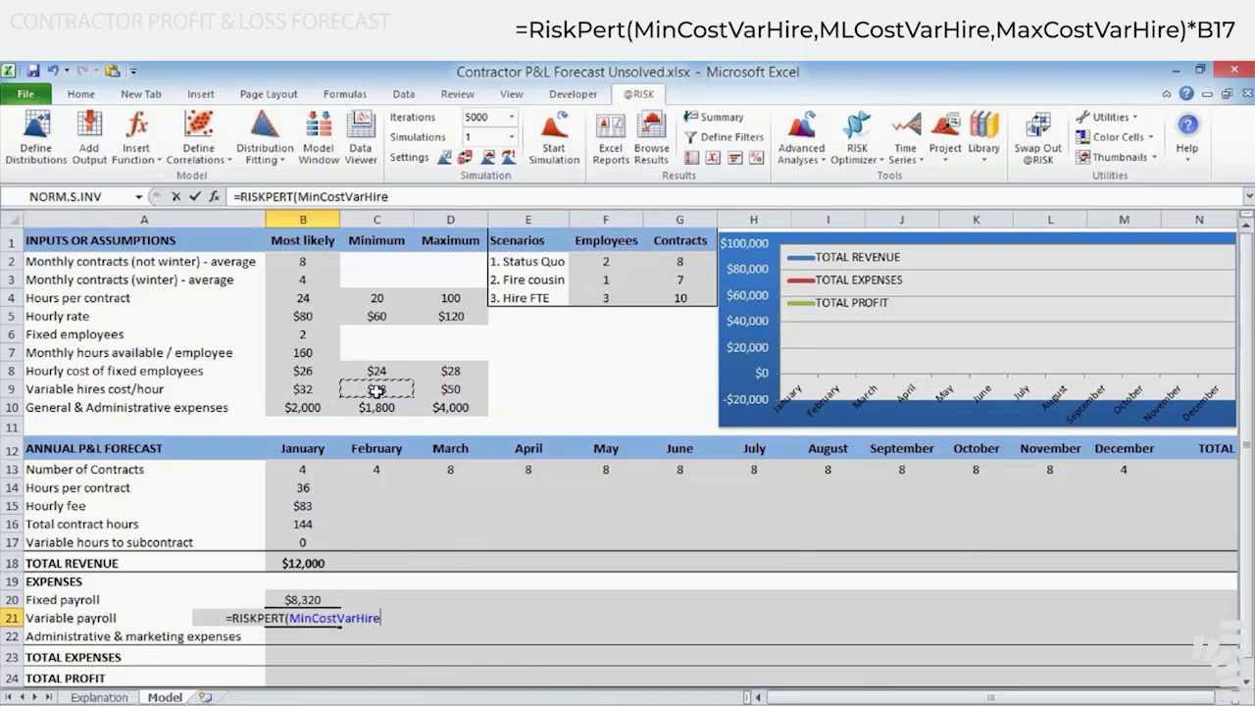
type(",")
left_click(303, 390)
type(",")
left_click(453, 389)
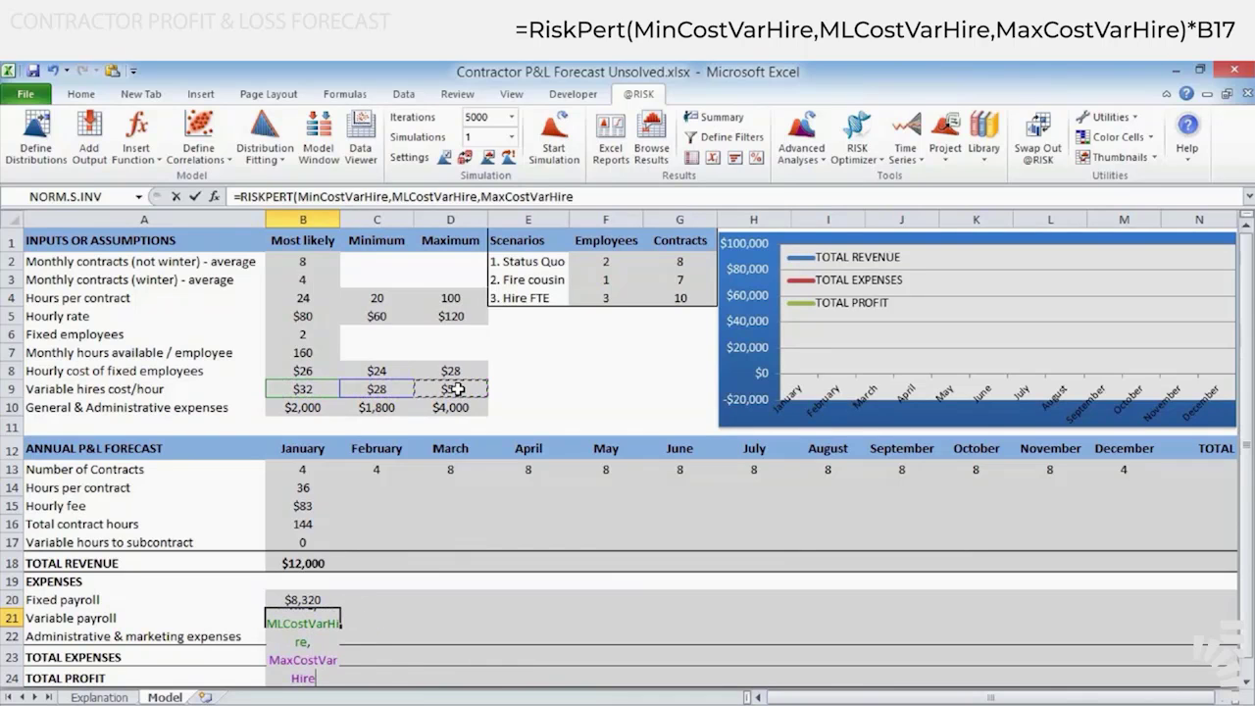
type(")")
key("Return")
Extend January's variable payroll formula in B21 by multiplying the RiskPert function by the variable hours to subcontract in B17
key("F2")
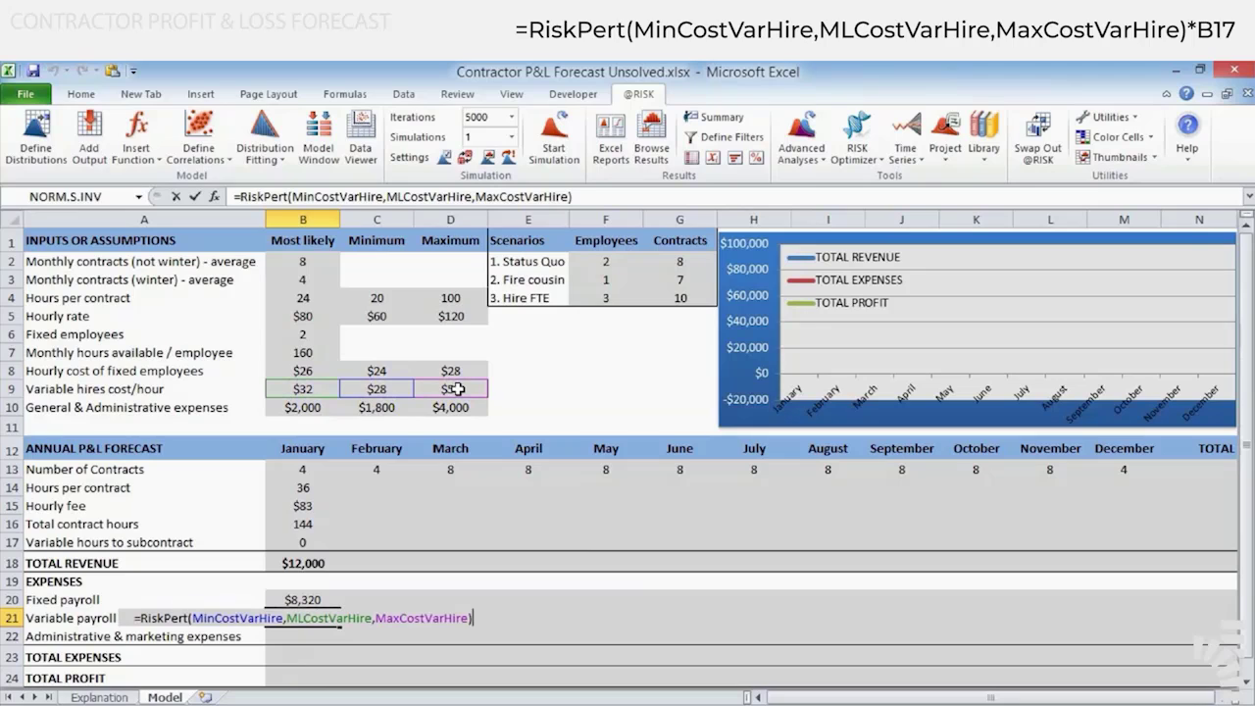
type("*")
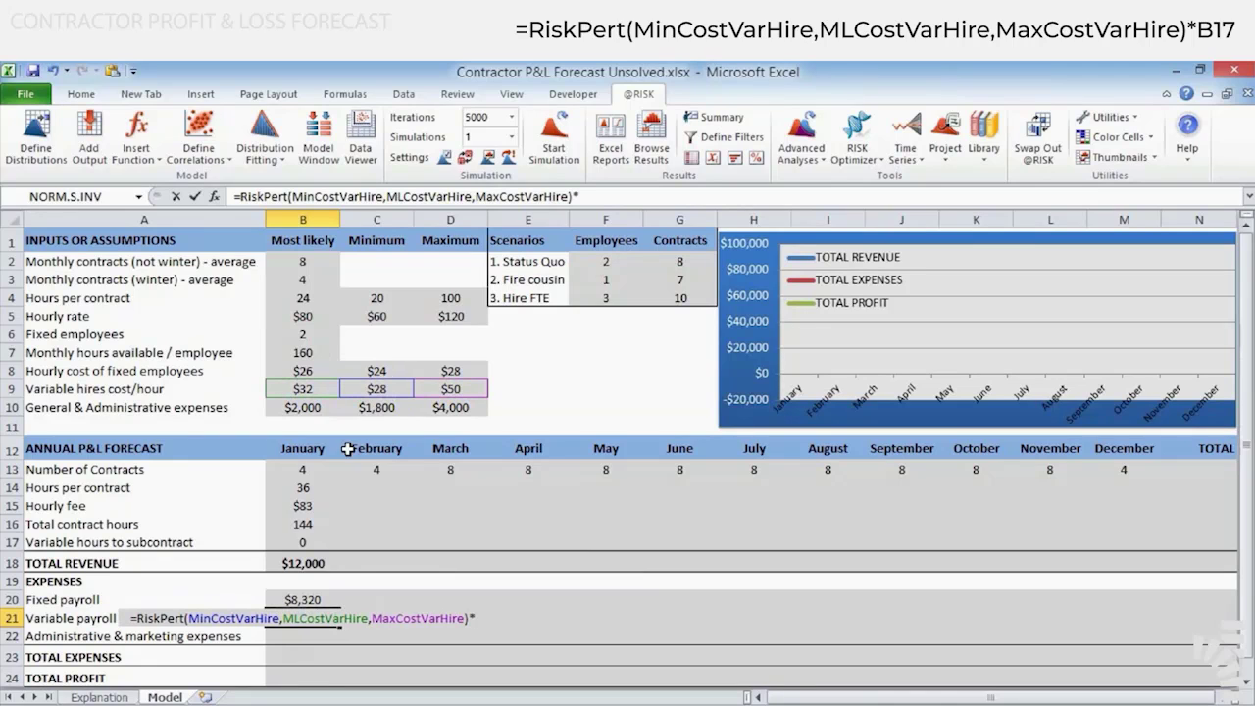
left_click(309, 544)
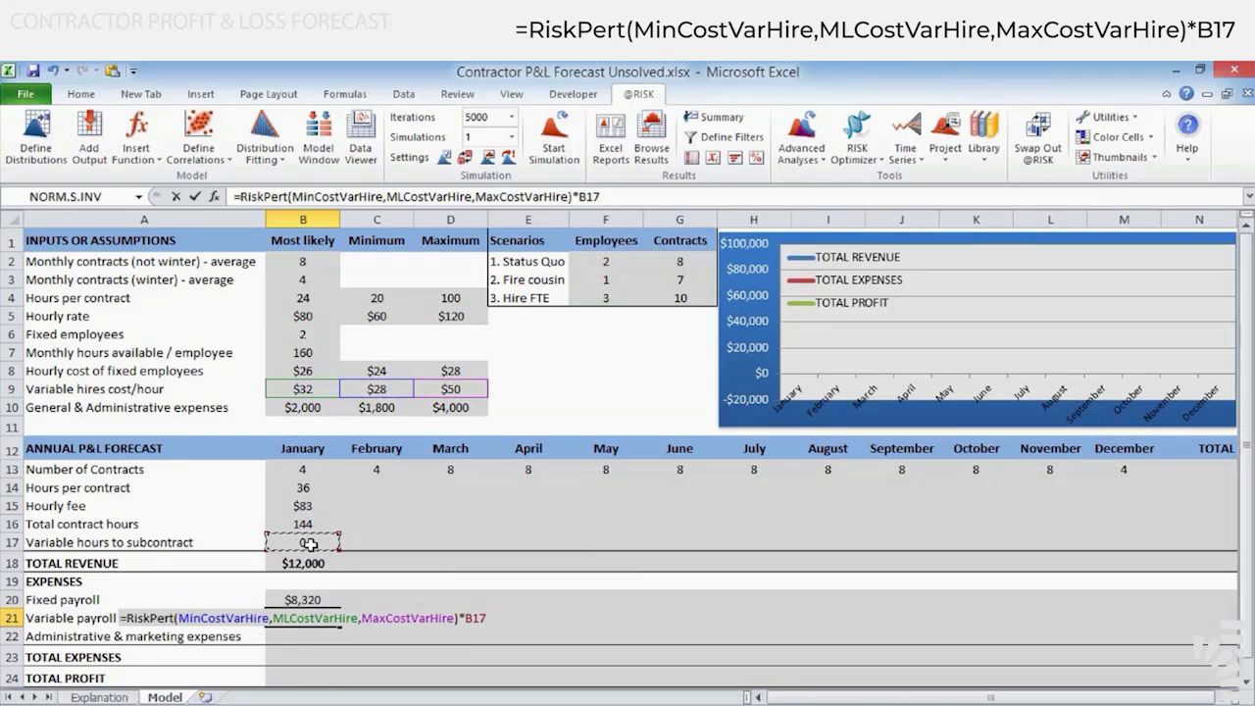
key("Return")
key("F2")
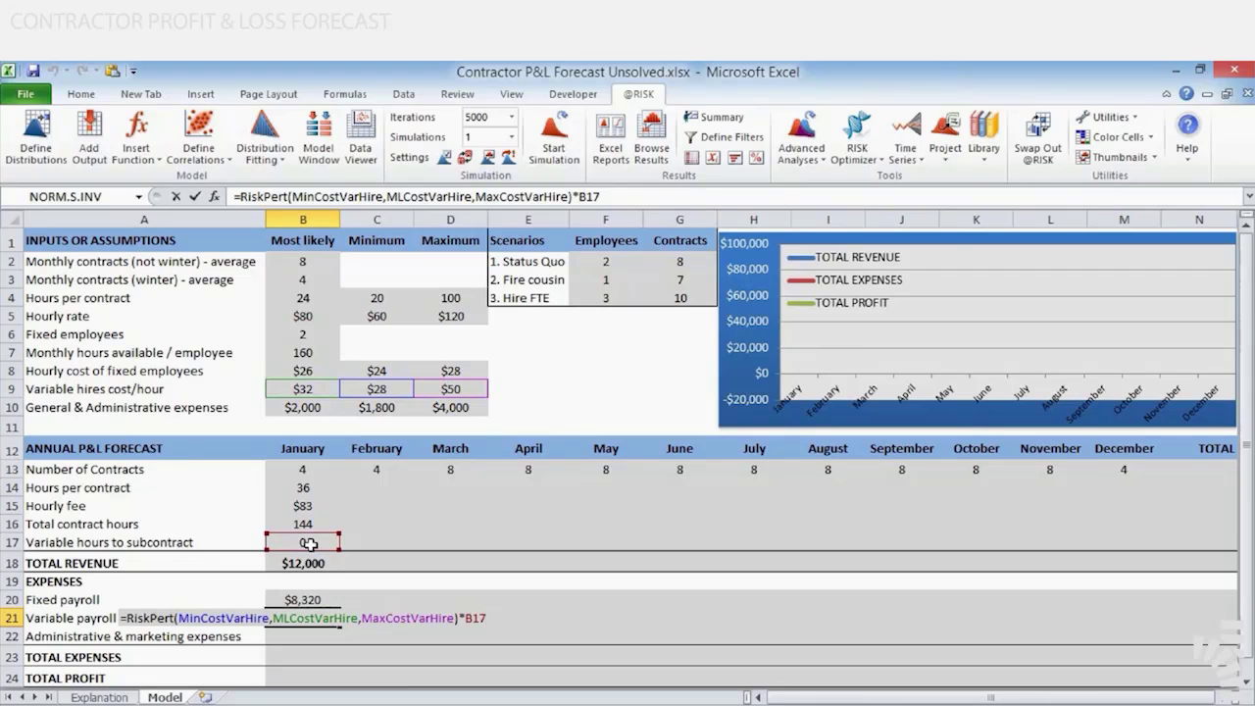
key("ctrl+Return")
key("Down")
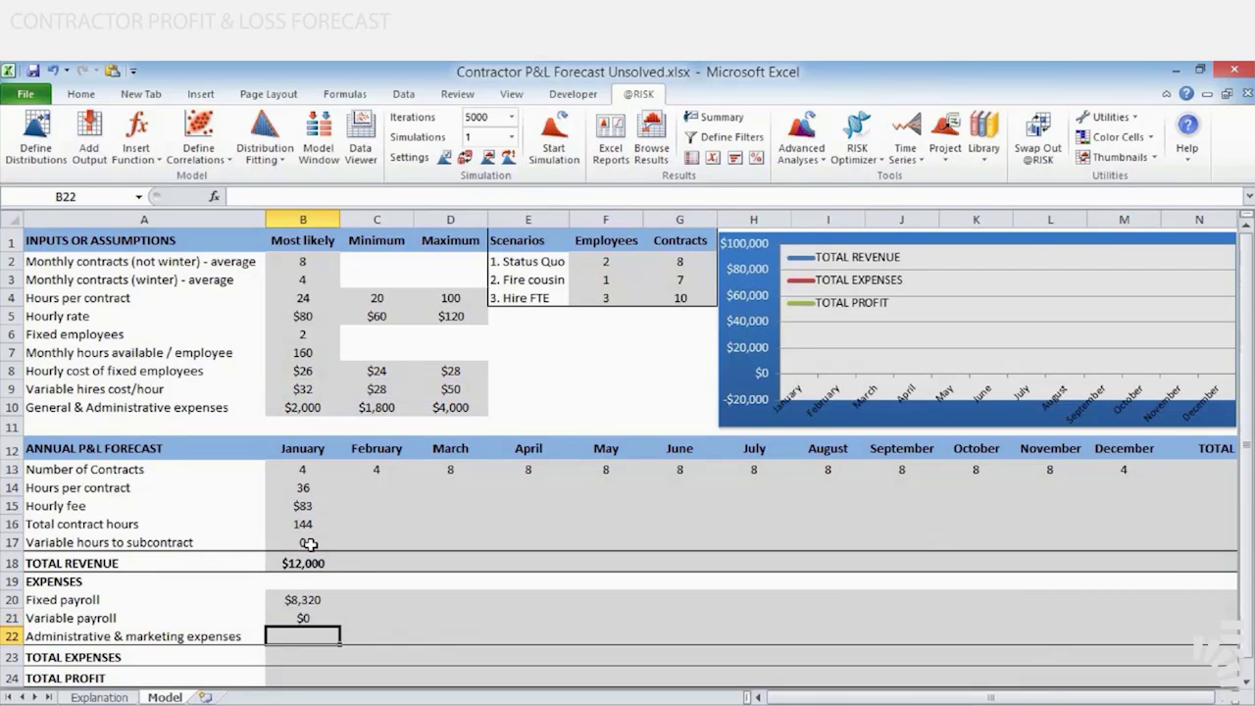
key("Up")
key("Down")
key("Up")
key("Down")
key("Up")
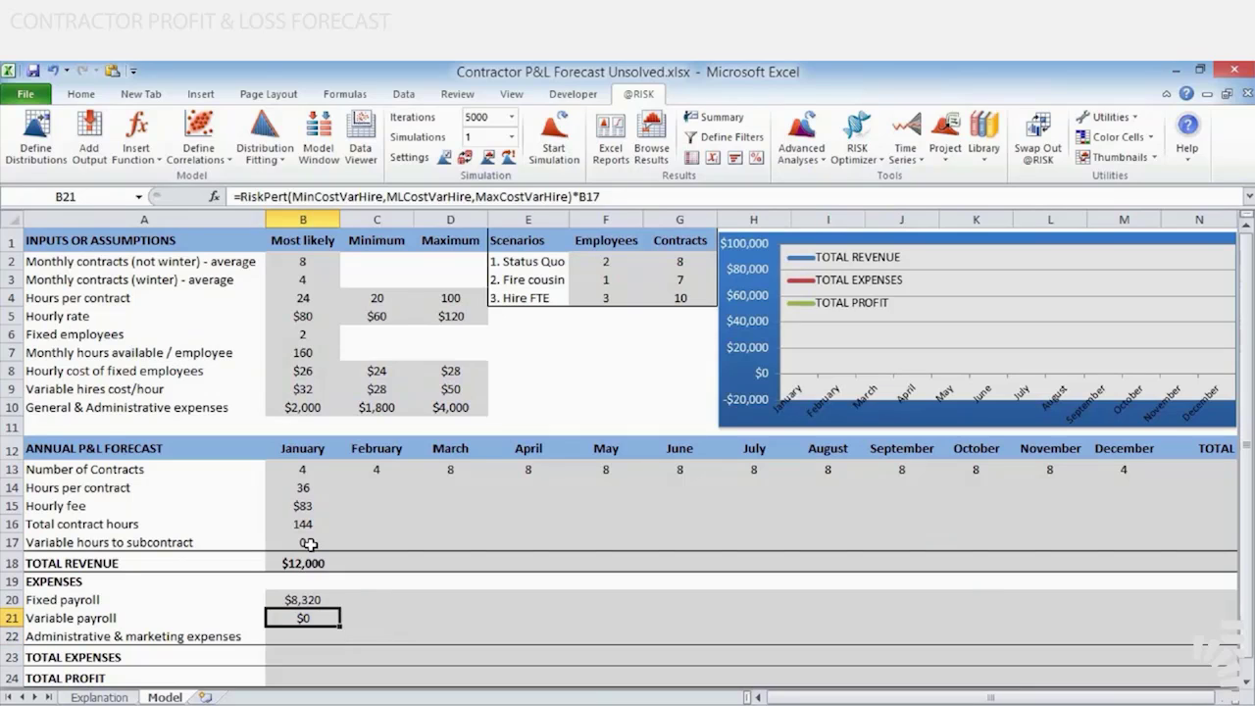
key("Down")
key("Up")
key("Down")
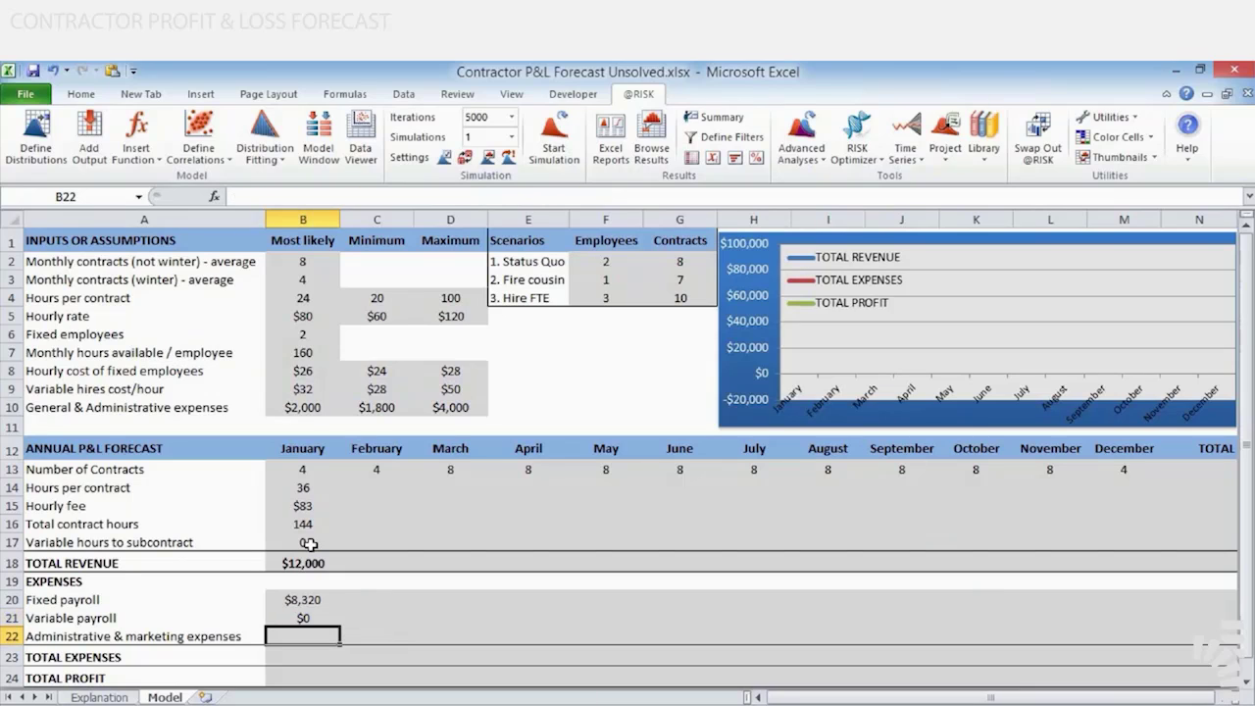
key("Up")
key("Down")
key("Up")
key("Down")
Enter =RiskPert(MinGA,MLGA,MaxGA) in B22 for January's administrative and marketing expenses, using the General & Administrative expenses cells
type("=R")
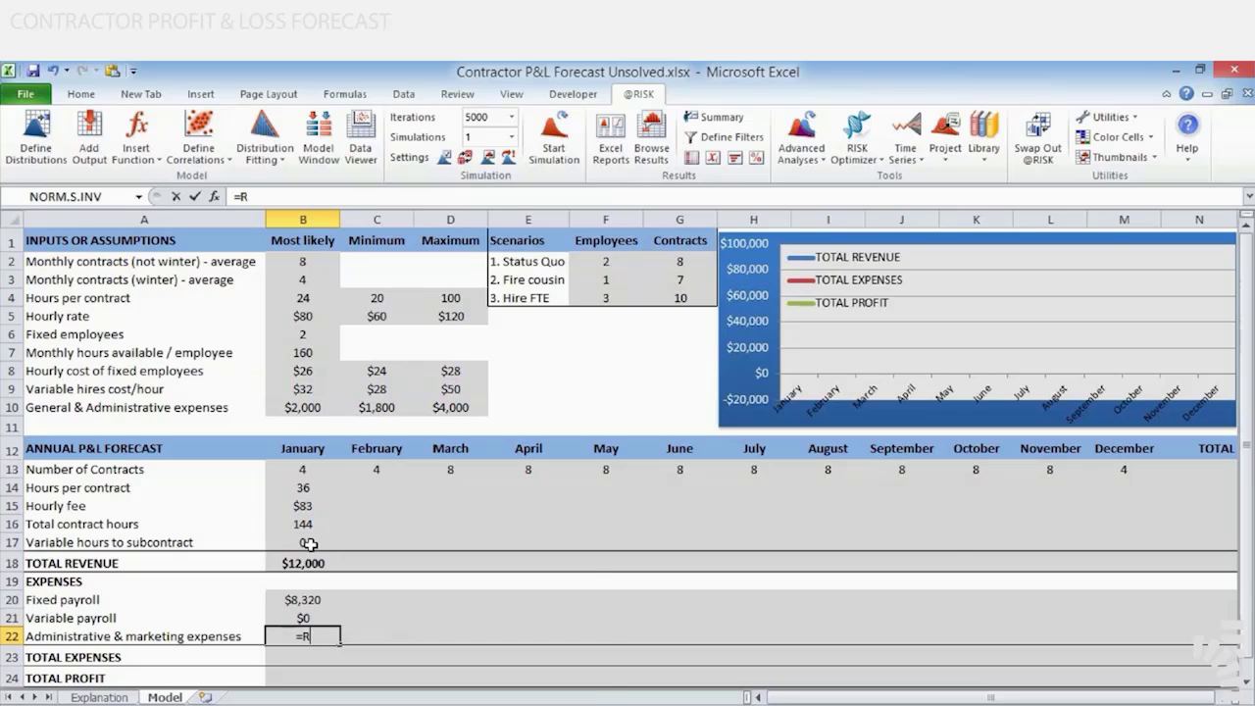
type("ISKPERT(")
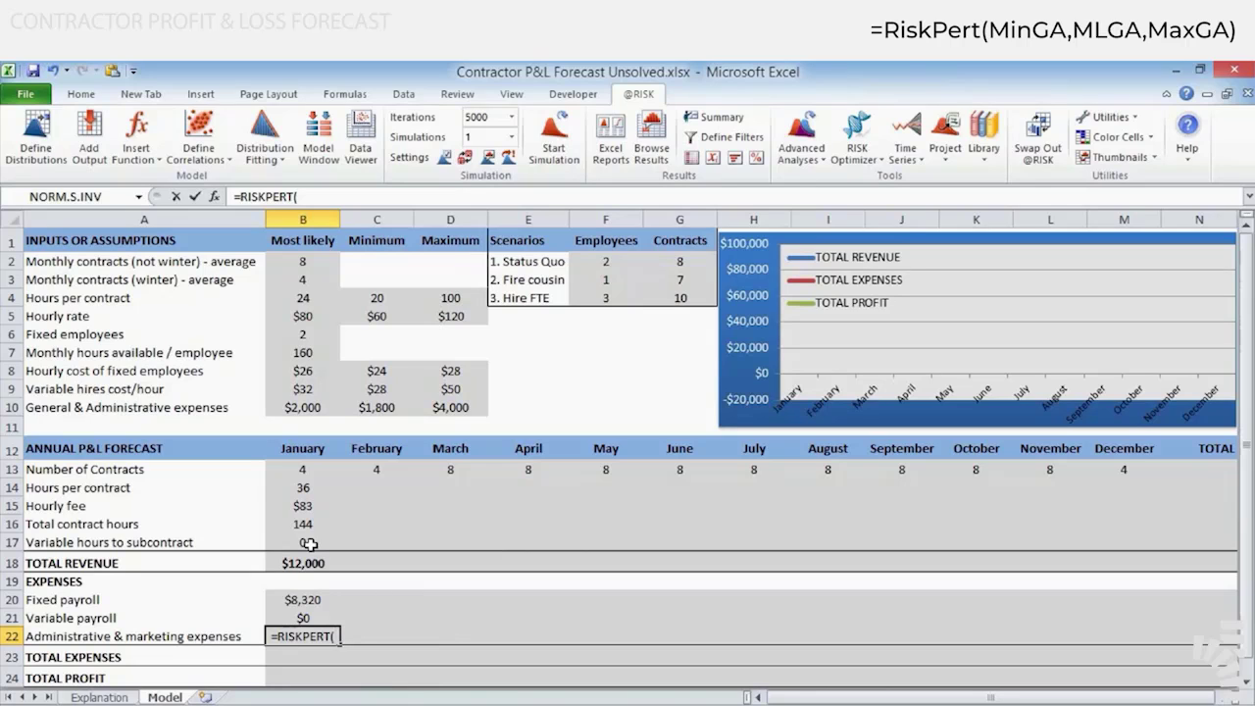
left_click(373, 408)
type(",")
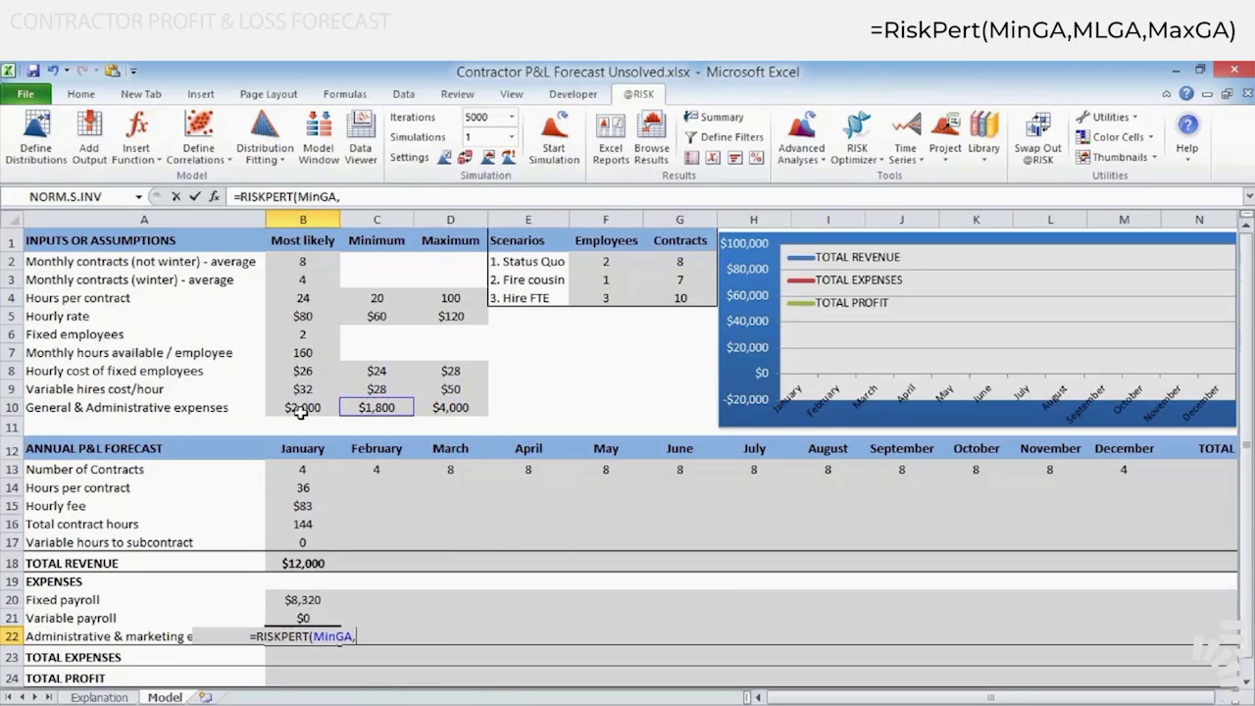
left_click(302, 410)
type(",")
left_click(448, 406)
key("ctrl+Return")
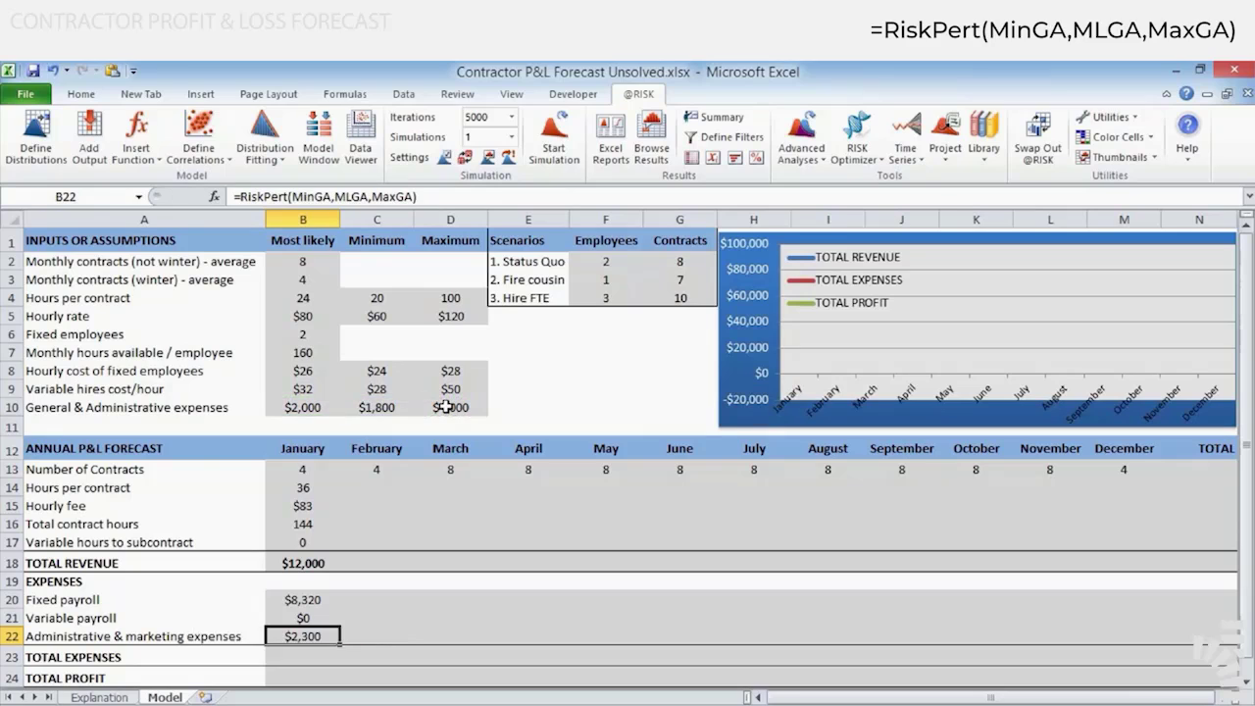
key("F2")
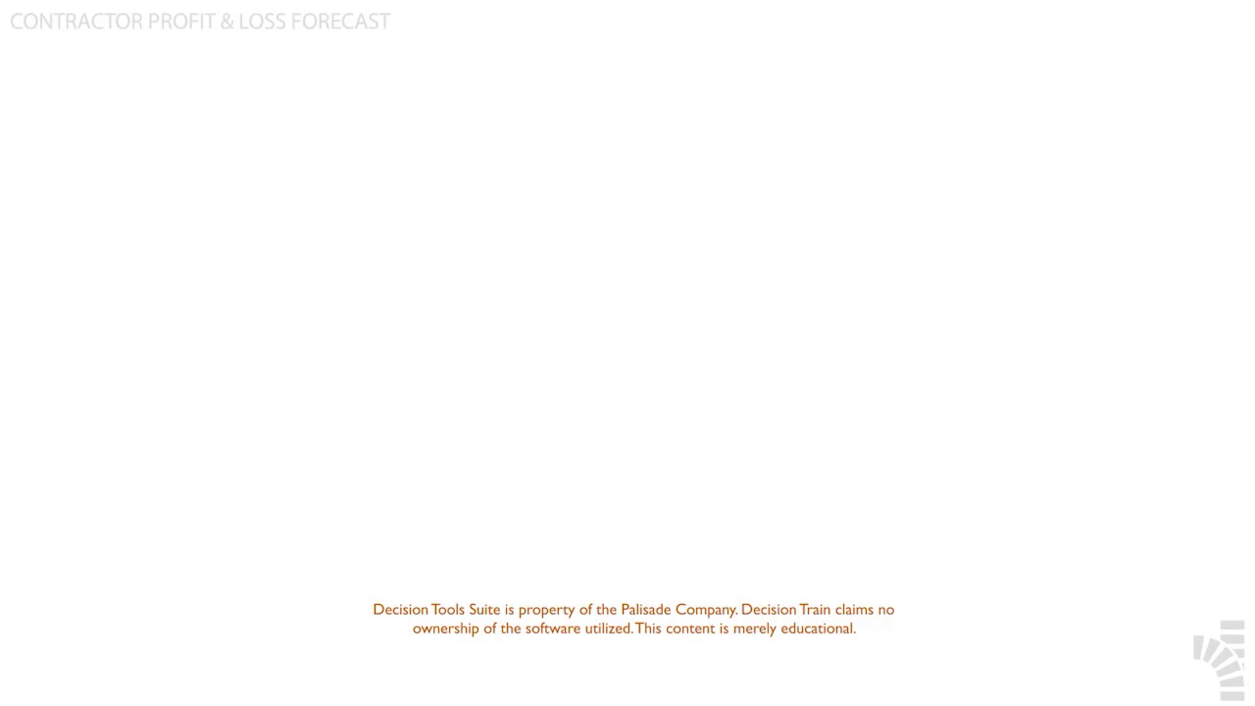